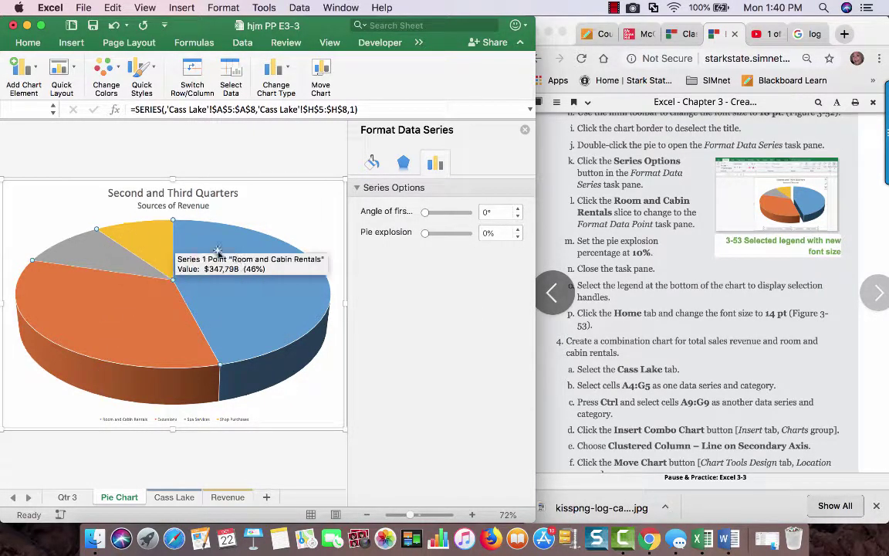
# - Explode the Room and Cabin Rentals slice of the pie by 10% and close the formatting pane
pyautogui.click(247, 298)
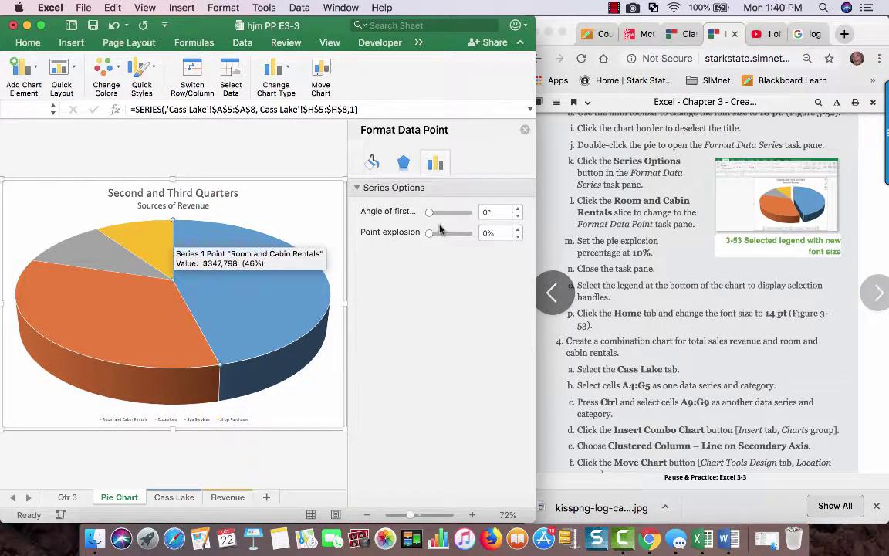
pyautogui.click(518, 230)
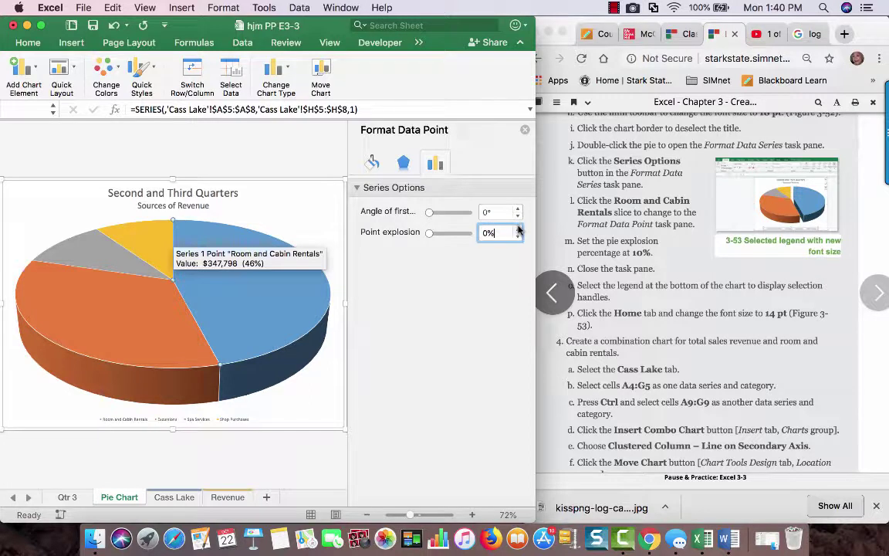
pyautogui.click(518, 229)
pyautogui.click(518, 230)
pyautogui.click(518, 230)
pyautogui.click(518, 229)
pyautogui.click(518, 229)
pyautogui.click(518, 229)
pyautogui.click(518, 229)
pyautogui.click(518, 229)
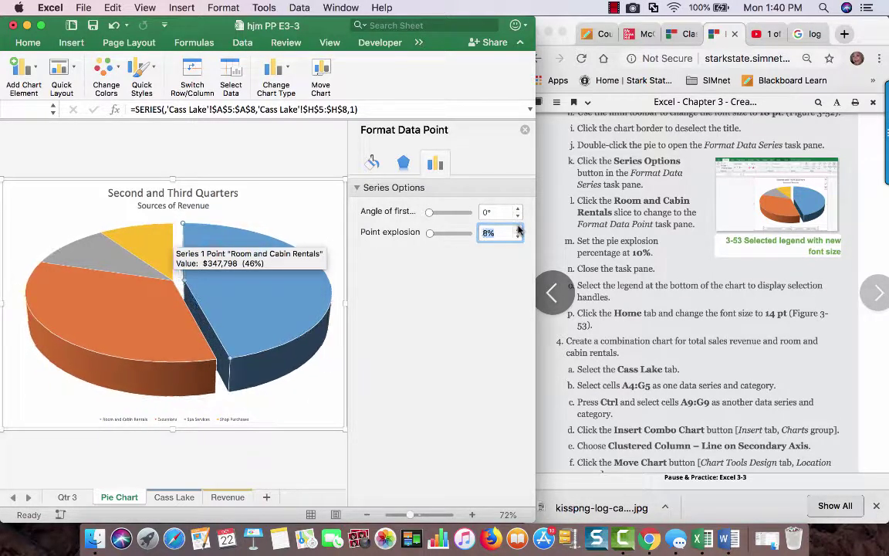
pyautogui.click(518, 229)
pyautogui.click(518, 230)
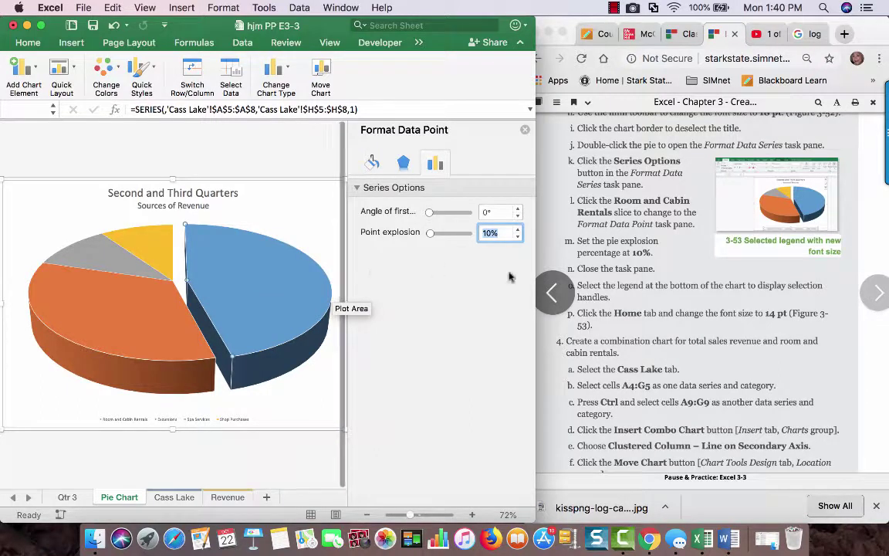
pyautogui.click(525, 130)
# - Set the font size of the pie chart's legend to 14 pt
pyautogui.doubleClick(283, 470)
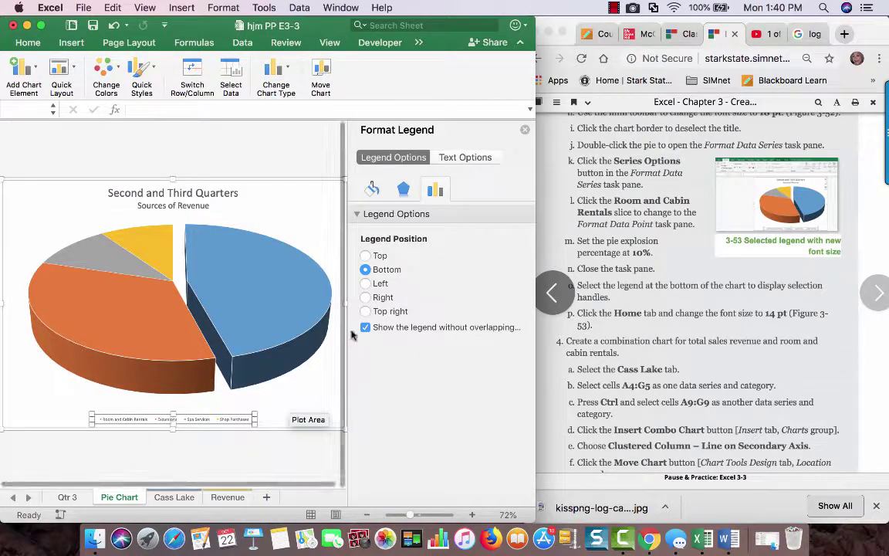
pyautogui.click(525, 130)
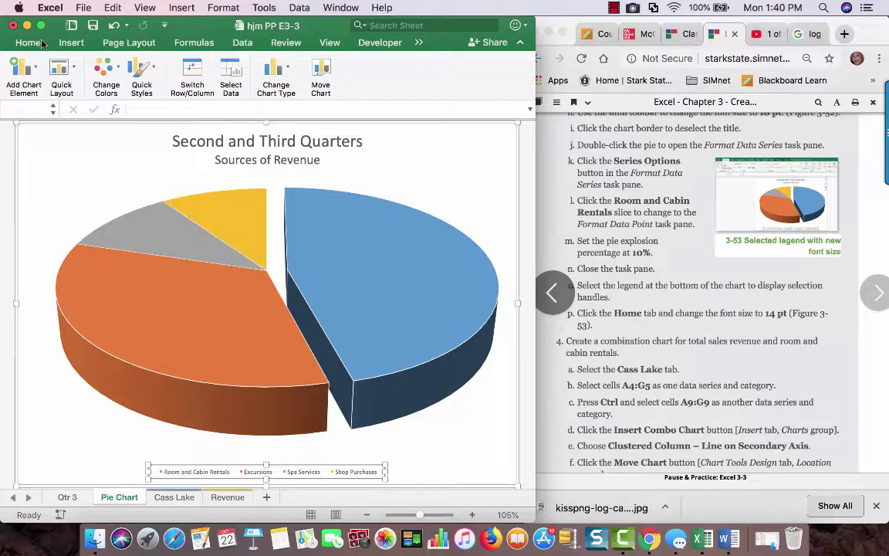
pyautogui.click(29, 43)
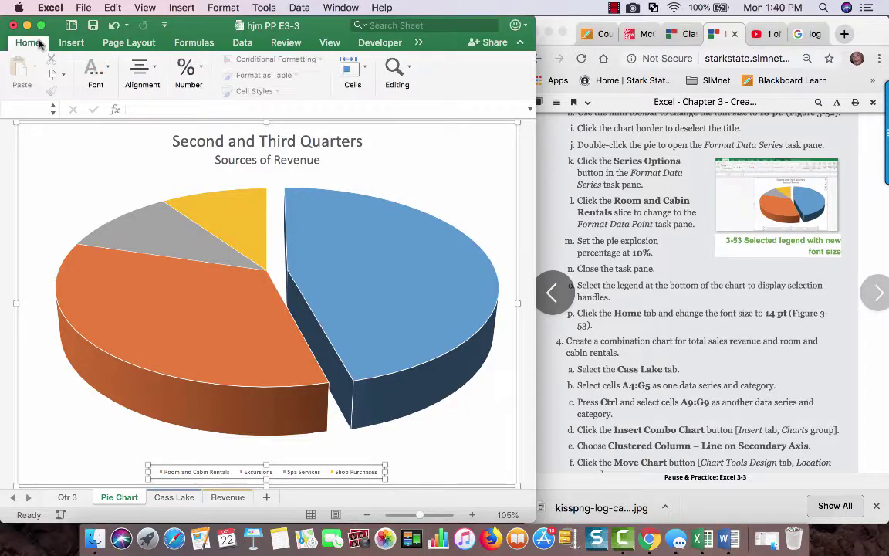
pyautogui.click(95, 71)
pyautogui.click(125, 113)
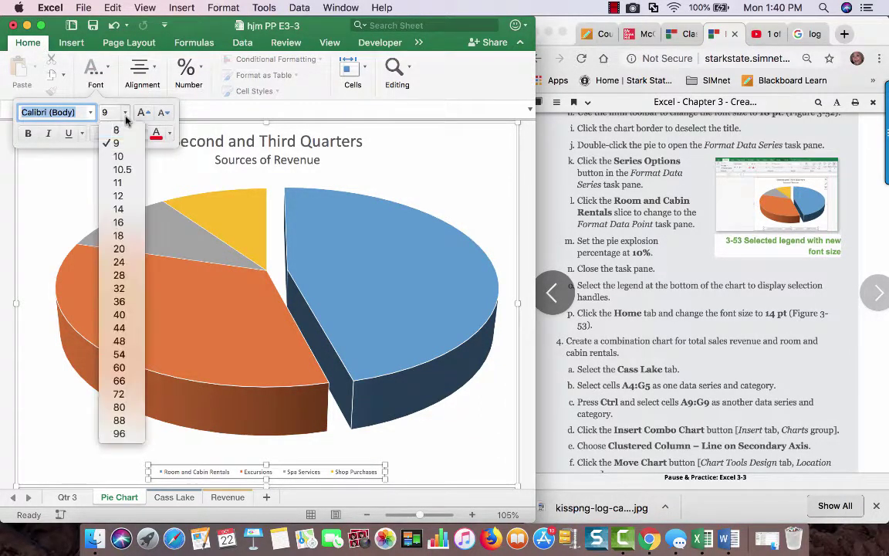
pyautogui.click(130, 210)
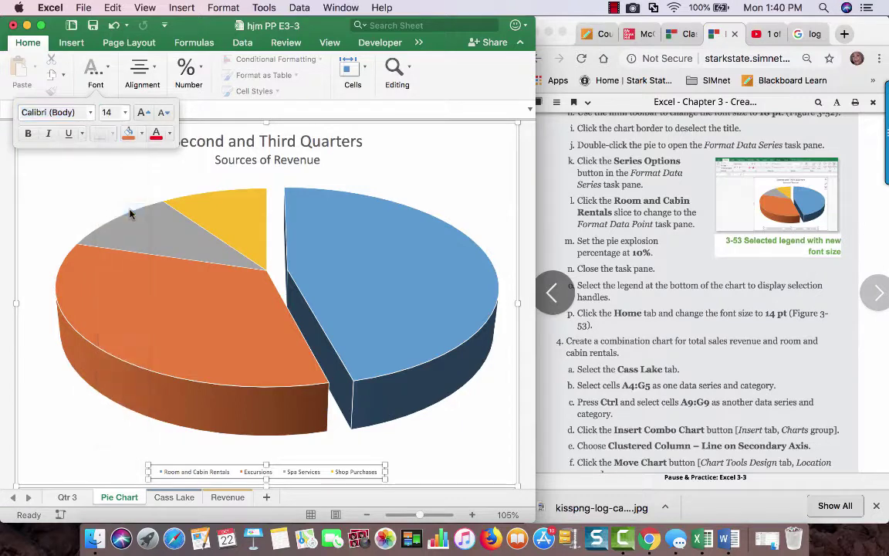
pyautogui.click(460, 427)
# - On the Cass Lake sheet, select the ranges A4:G5 and A9:G9 together as source data for a new chart
pyautogui.scroll(-5, 685, 386)
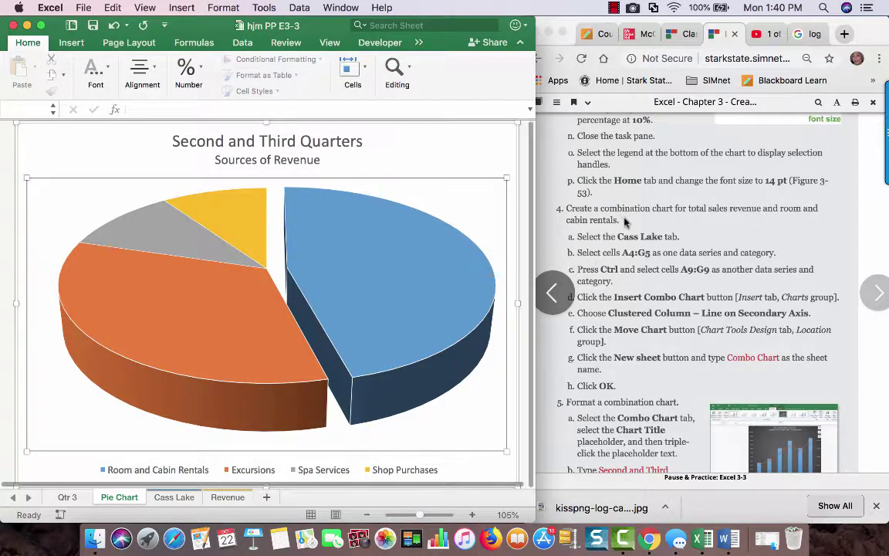
pyautogui.click(173, 497)
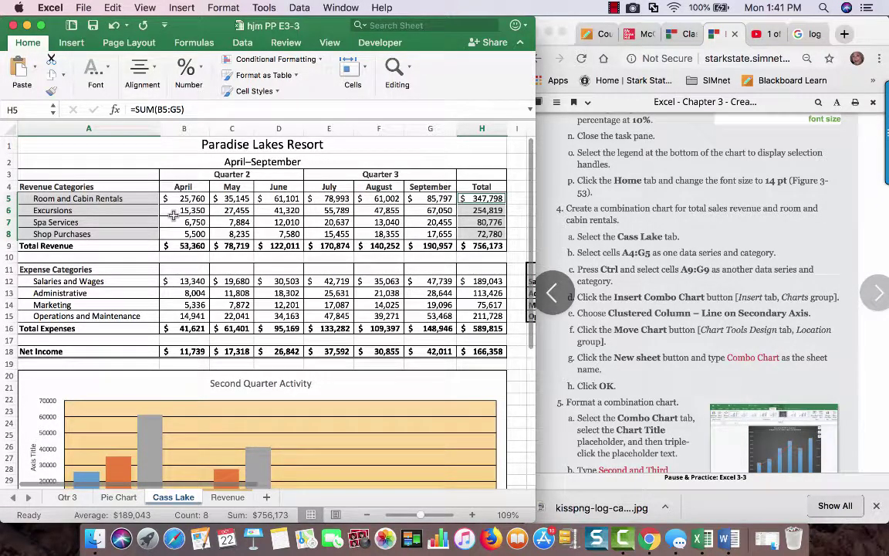
pyautogui.click(94, 187)
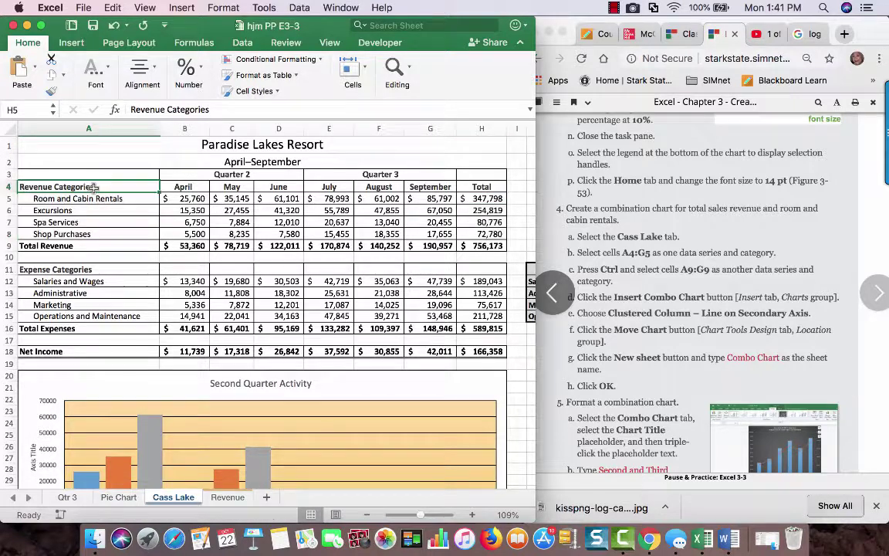
pyautogui.moveTo(94, 187); pyautogui.dragTo(426, 197)
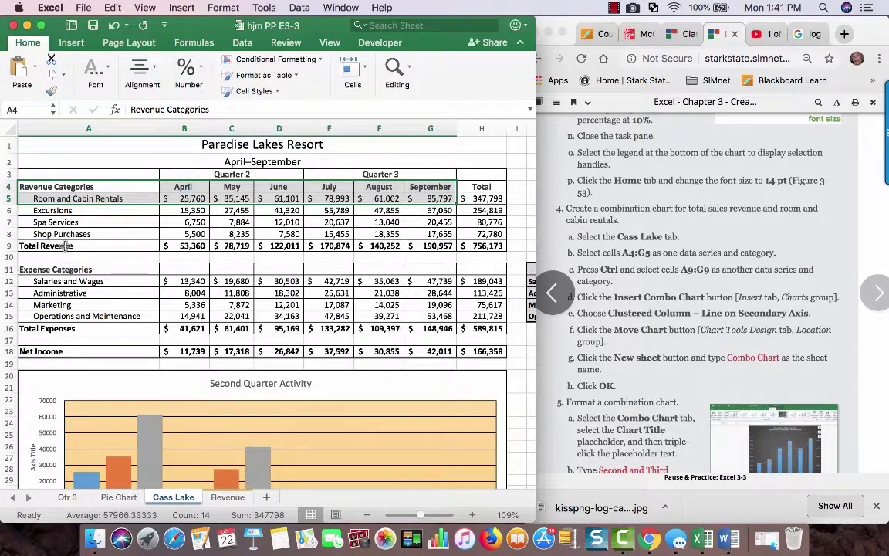
pyautogui.moveTo(65, 245); pyautogui.dragTo(415, 247)
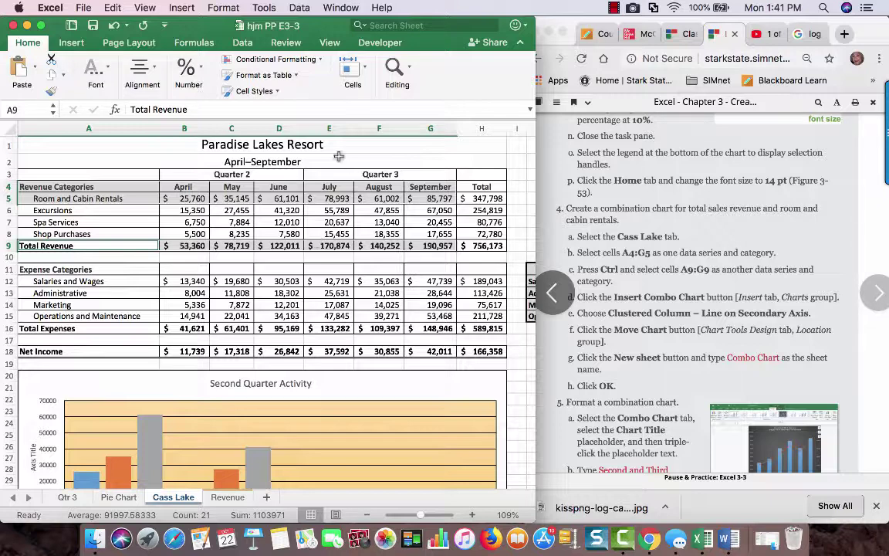
pyautogui.click(72, 42)
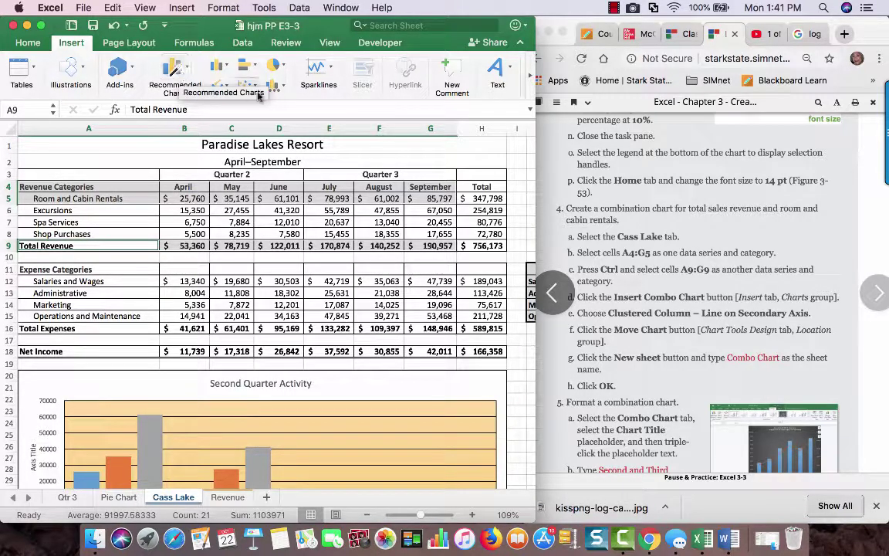
pyautogui.click(181, 8)
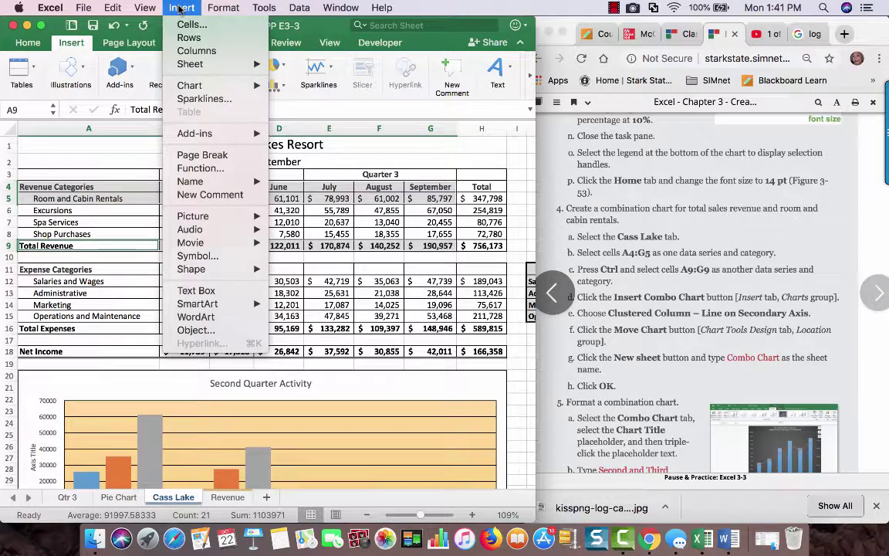
pyautogui.moveTo(194, 85)
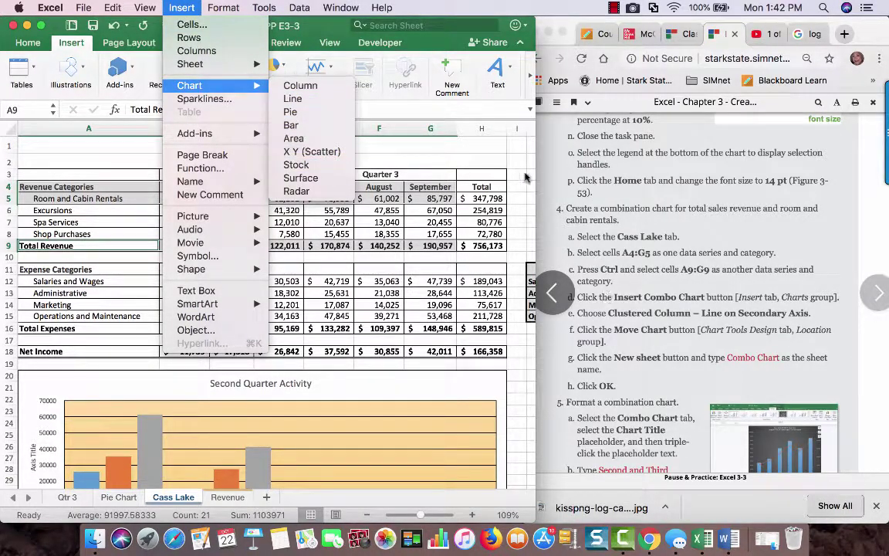
pyautogui.click(481, 122)
pyautogui.click(614, 7)
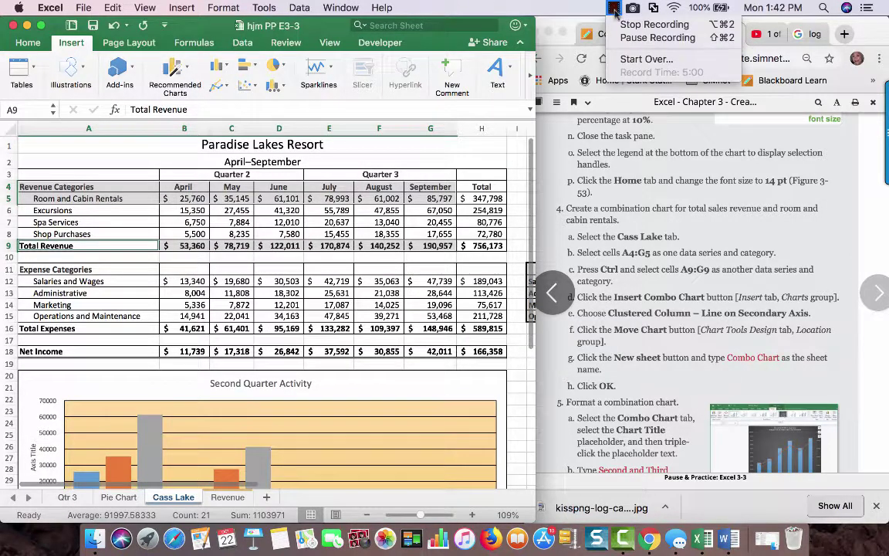
pyautogui.click(658, 37)
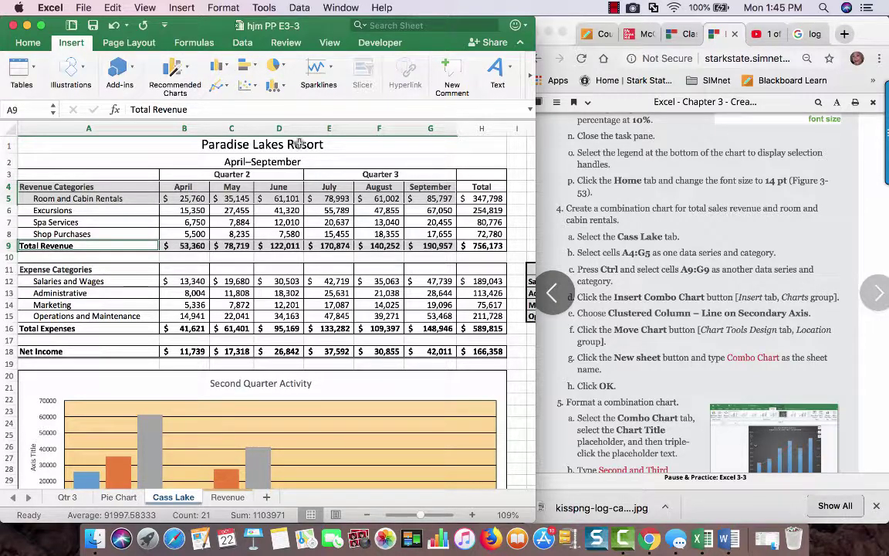
# - Insert a Clustered Column chart from the selected ranges and move it to a new sheet named Combo Chart
pyautogui.click(227, 66)
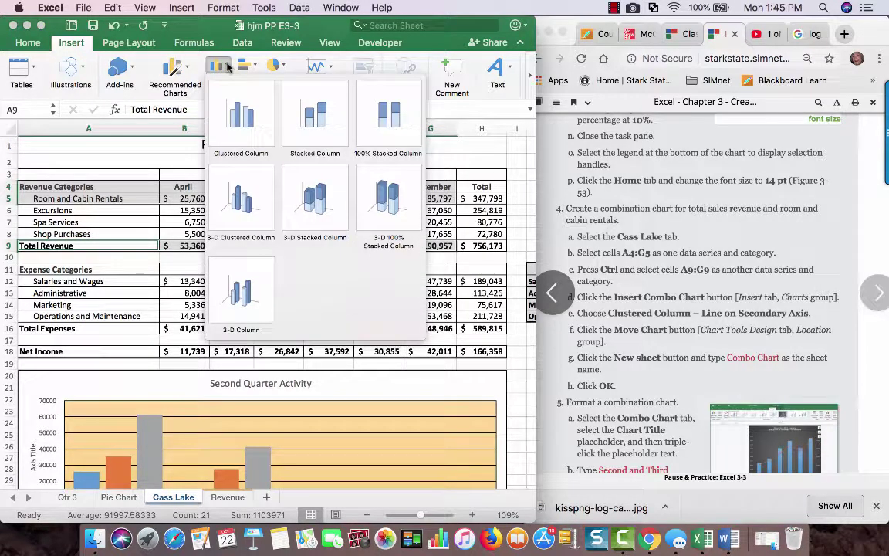
pyautogui.click(237, 113)
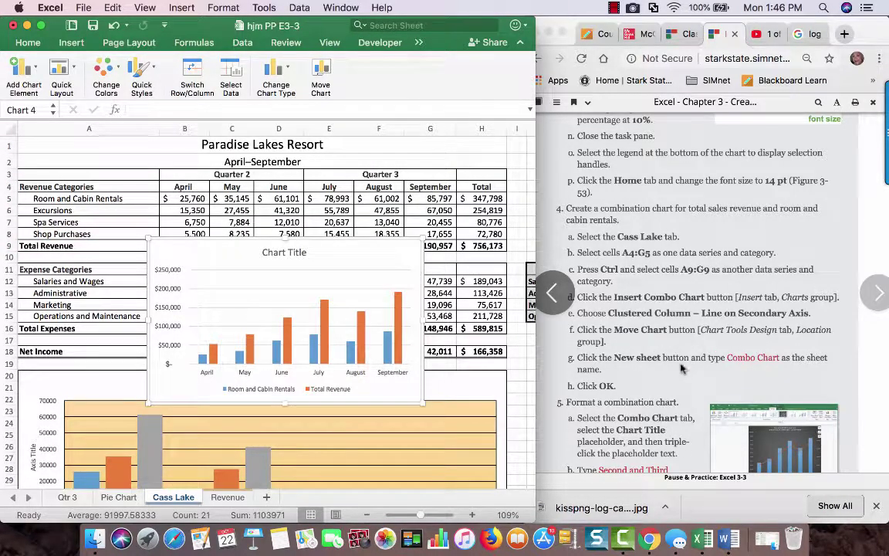
pyautogui.click(322, 77)
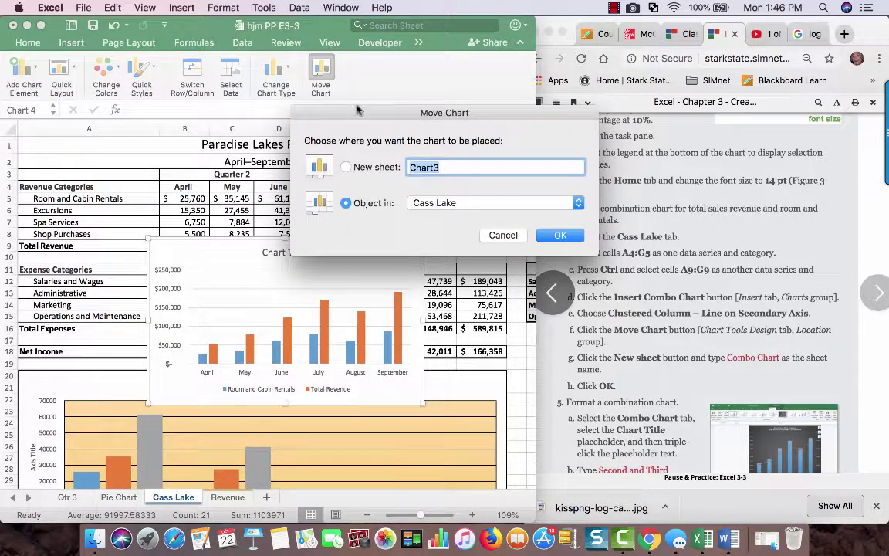
pyautogui.click(346, 168)
pyautogui.write('Combo')
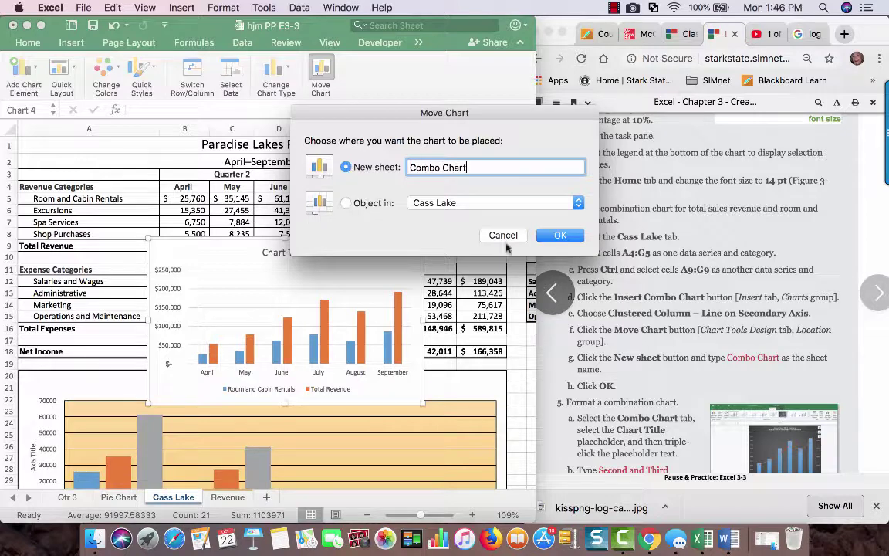
pyautogui.click(560, 235)
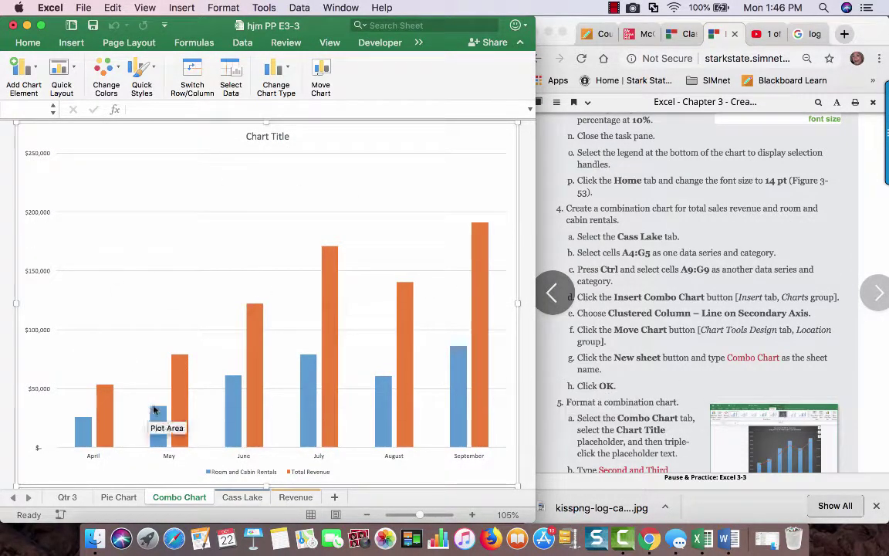
# - Enlarge the workbook window to full screen and change only the Total Revenue series to the Line chart type
pyautogui.scroll(-5, 765, 316)
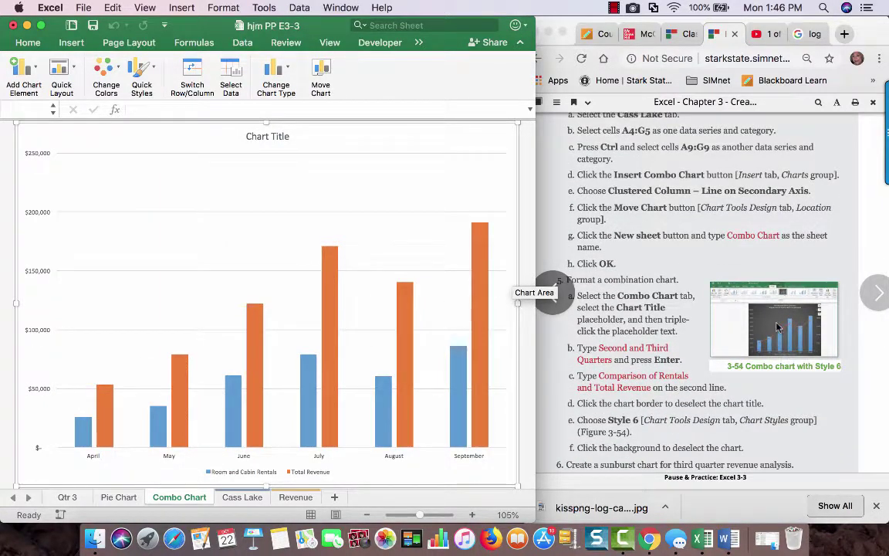
pyautogui.click(107, 403)
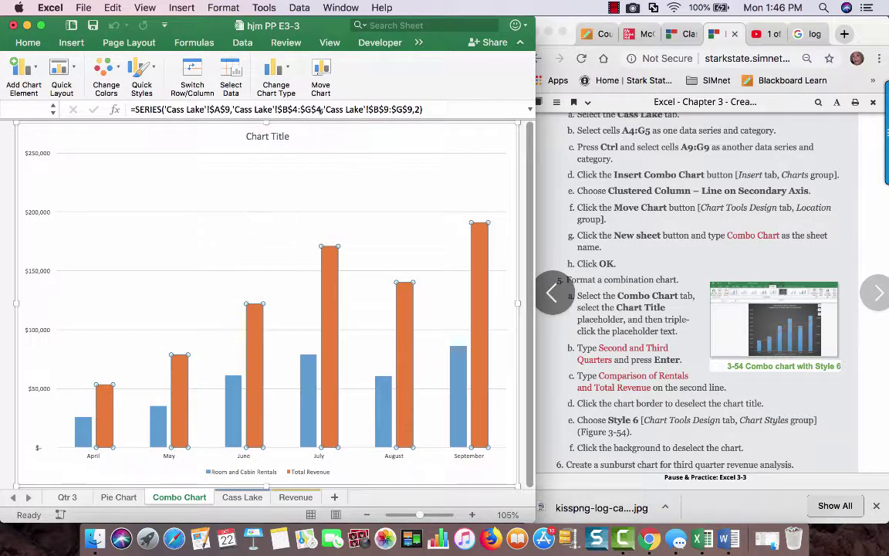
pyautogui.click(41, 26)
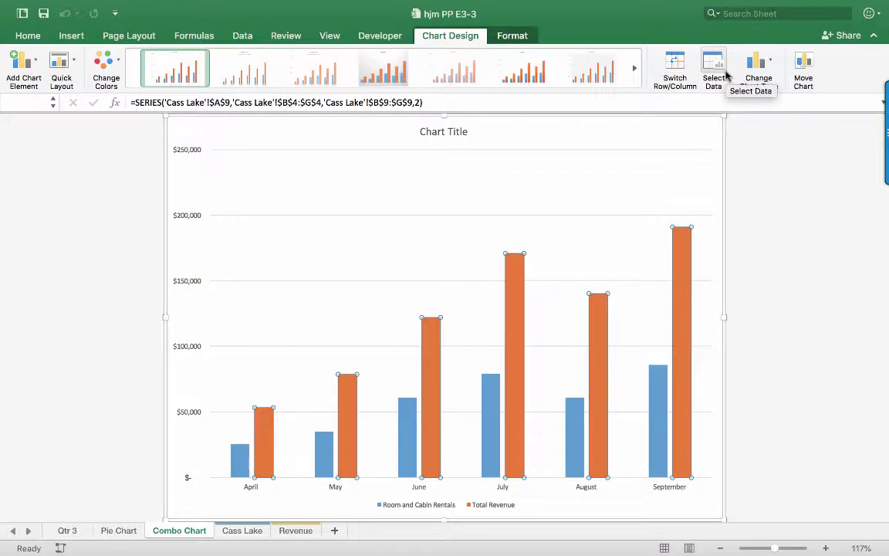
pyautogui.click(715, 70)
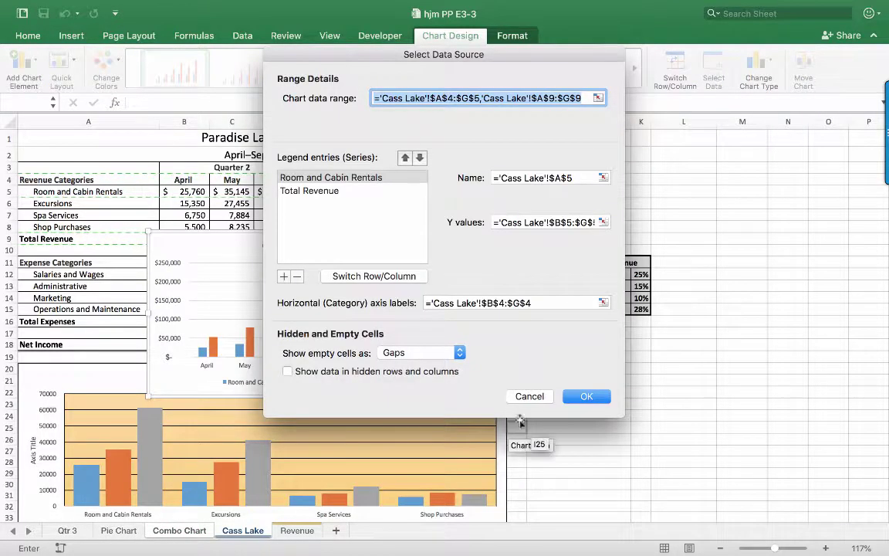
pyautogui.click(530, 396)
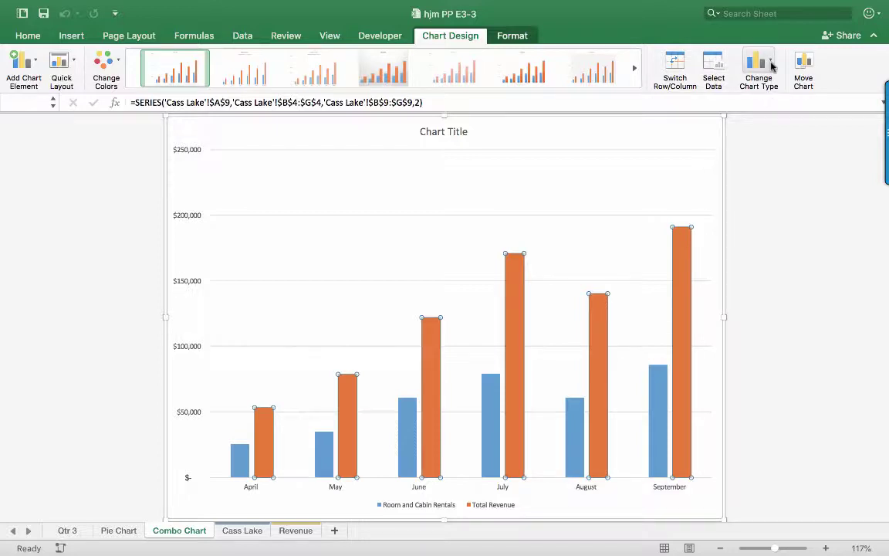
pyautogui.click(770, 66)
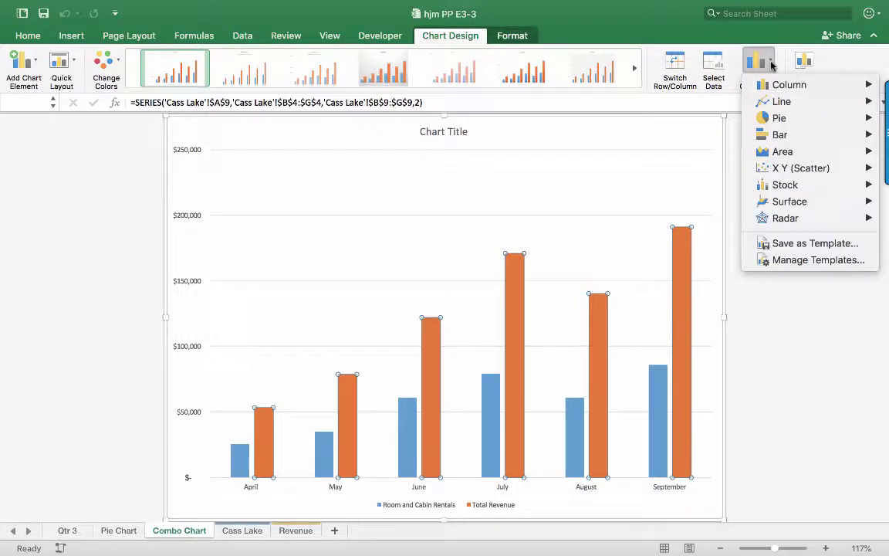
pyautogui.moveTo(774, 99)
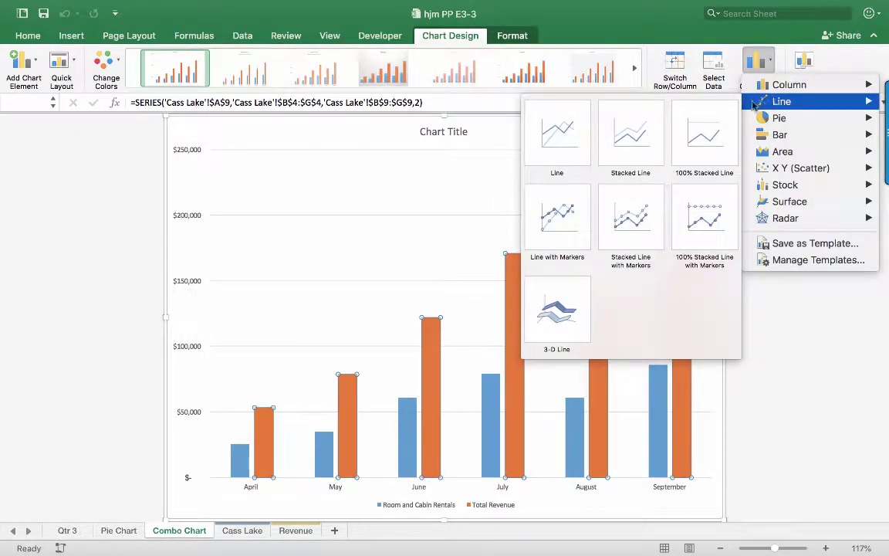
pyautogui.click(575, 138)
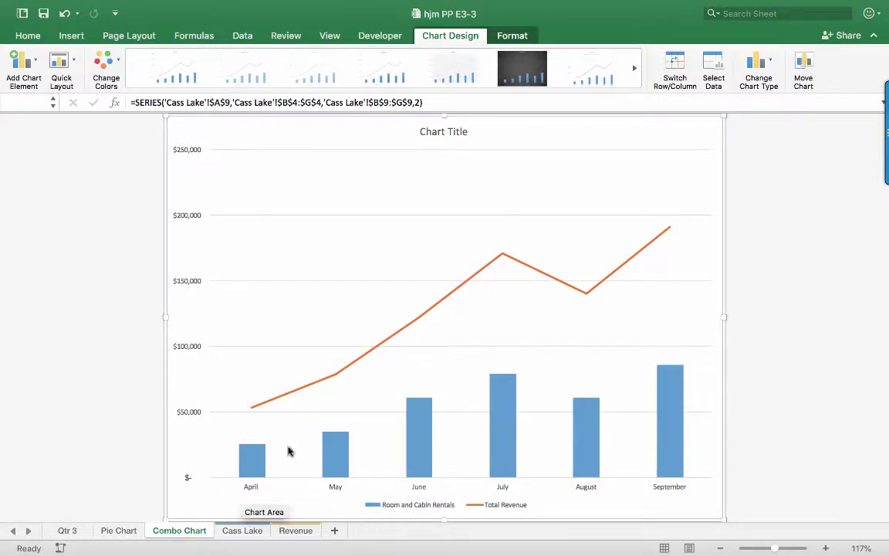
# - Plot the Total Revenue line on the secondary axis
pyautogui.click(646, 250)
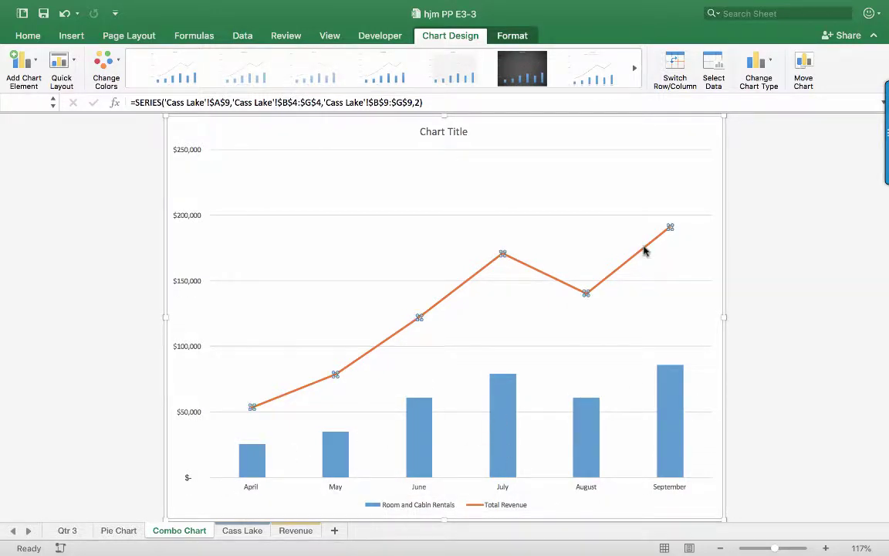
pyautogui.doubleClick(645, 250)
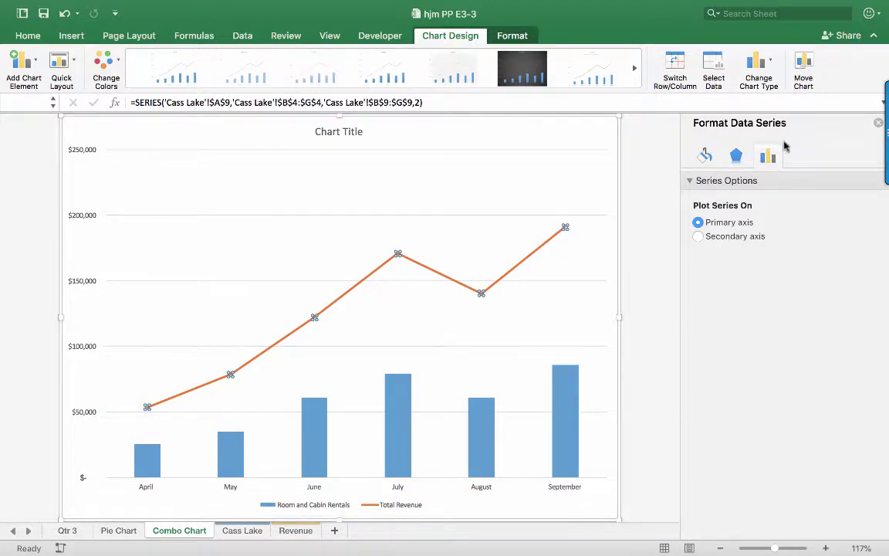
pyautogui.click(698, 237)
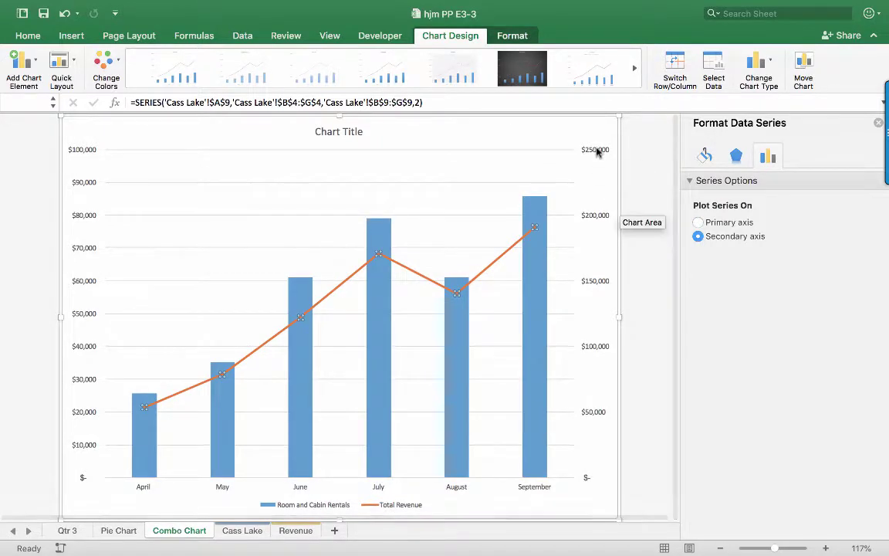
# - Examine the Style 6 combo chart figure in the browser's exercise instructions and compare it with the workbook's combo chart
pyautogui.moveTo(35, 4)
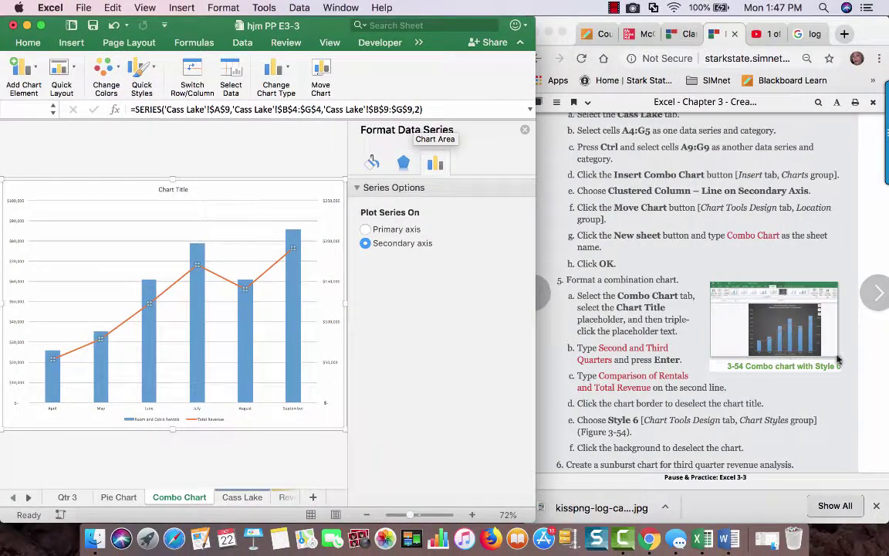
pyautogui.click(830, 338)
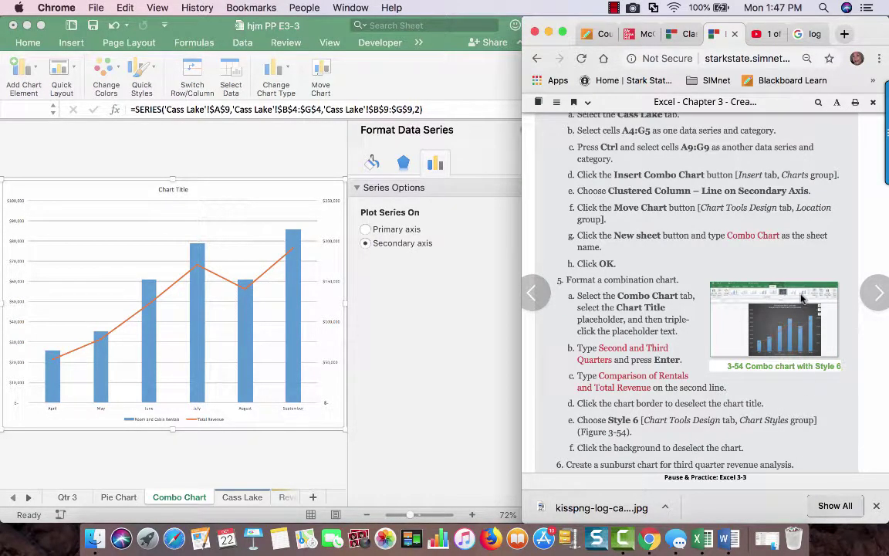
pyautogui.click(563, 34)
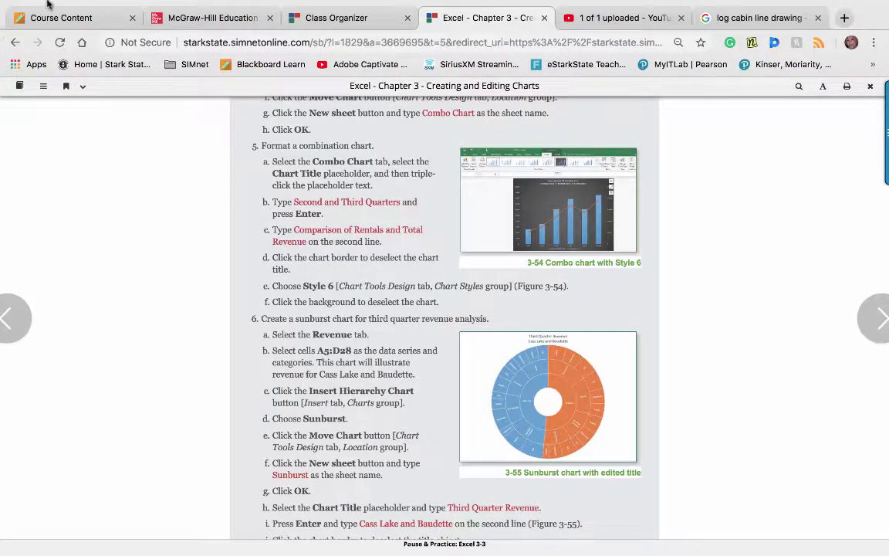
pyautogui.moveTo(46, 4)
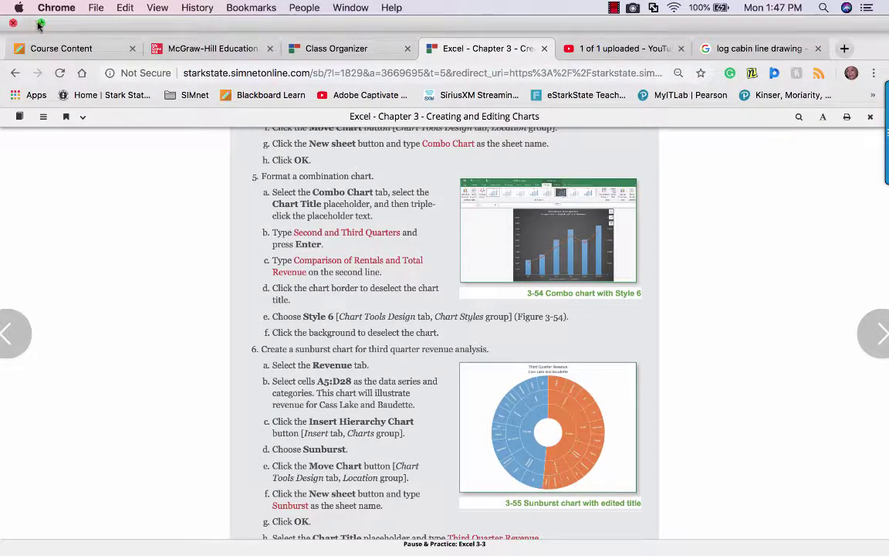
pyautogui.click(41, 24)
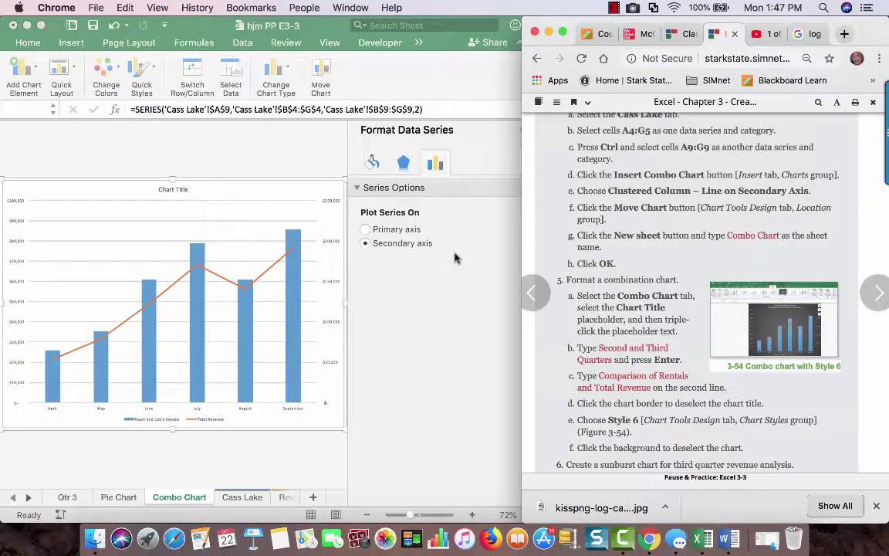
pyautogui.click(477, 267)
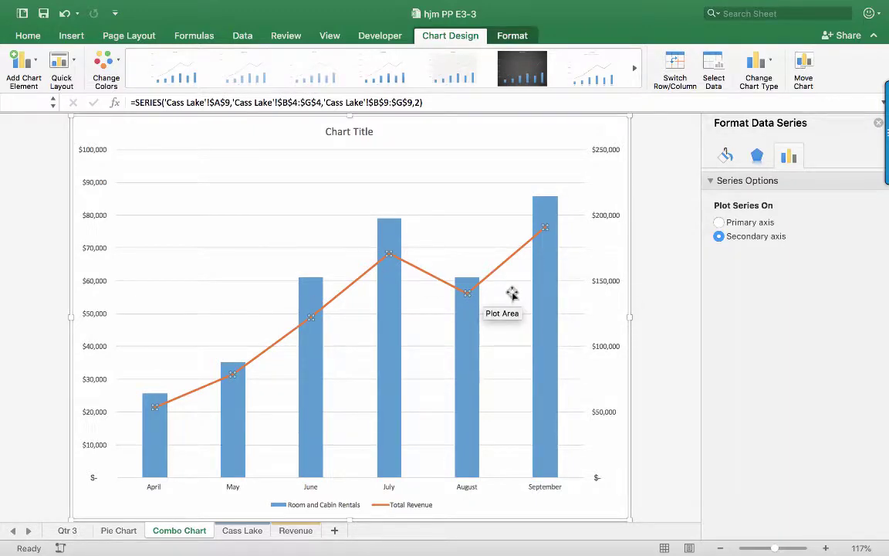
pyautogui.moveTo(51, 9)
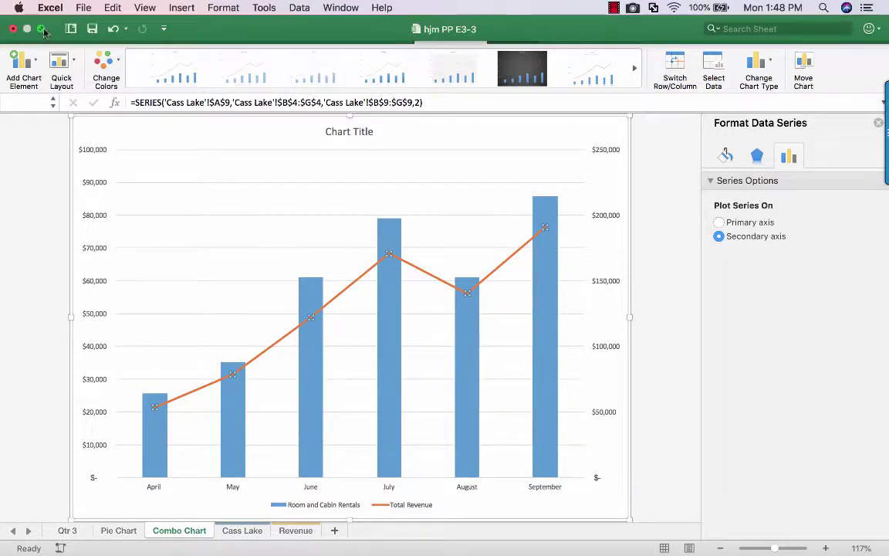
pyautogui.click(41, 29)
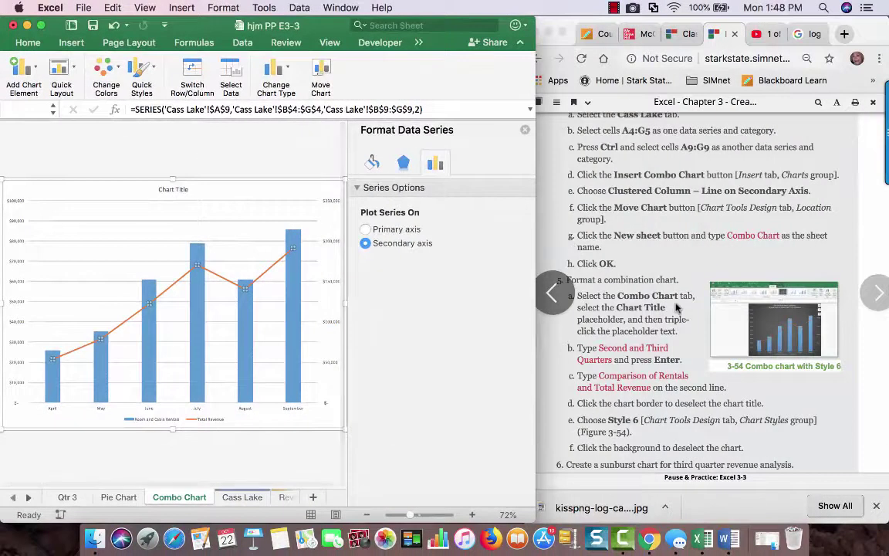
# - Replace the combo chart's title with "Second and Third Quarters" and a second line reading "Comparison of Rentals and Total Revenue"
pyautogui.scroll(-3, 695, 264)
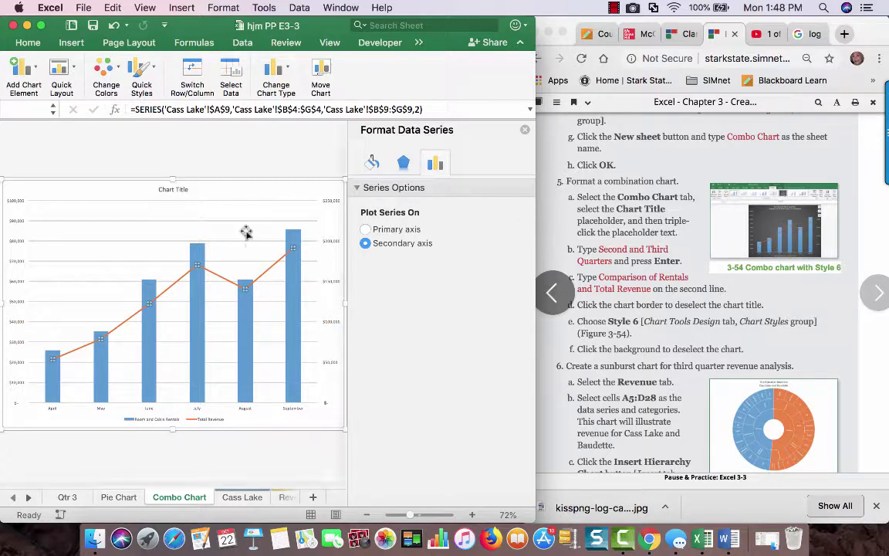
pyautogui.click(178, 189)
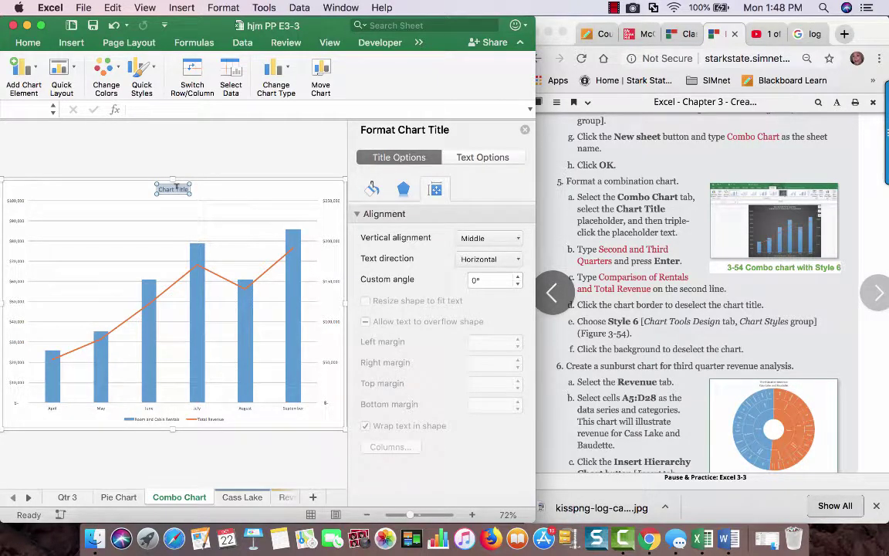
pyautogui.tripleClick(174, 188)
pyautogui.write('Second and Third')
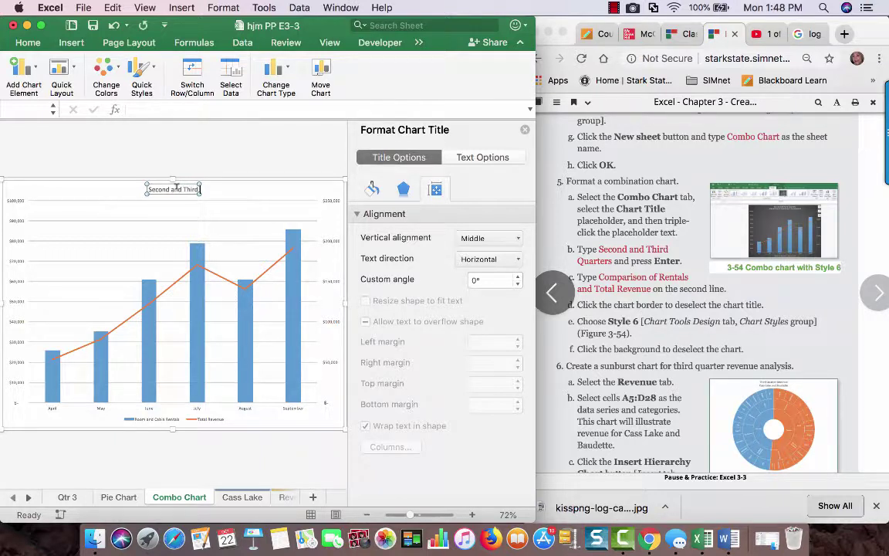
pyautogui.write(' Quarters')
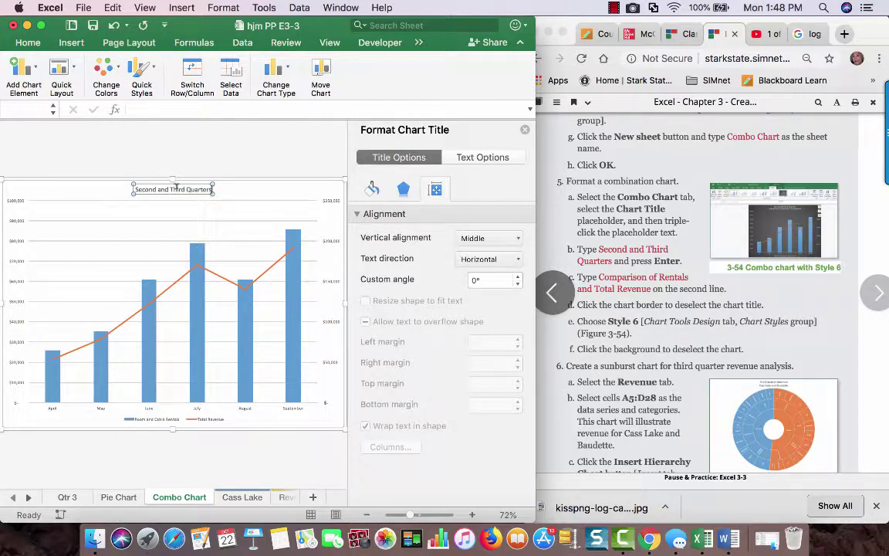
pyautogui.press('Return')
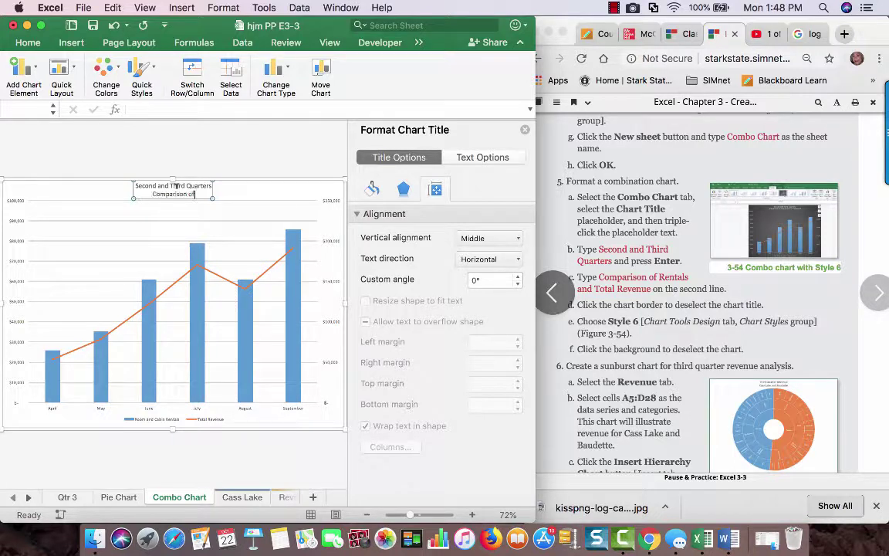
pyautogui.write('Comparison of Rentals and Total Revenue')
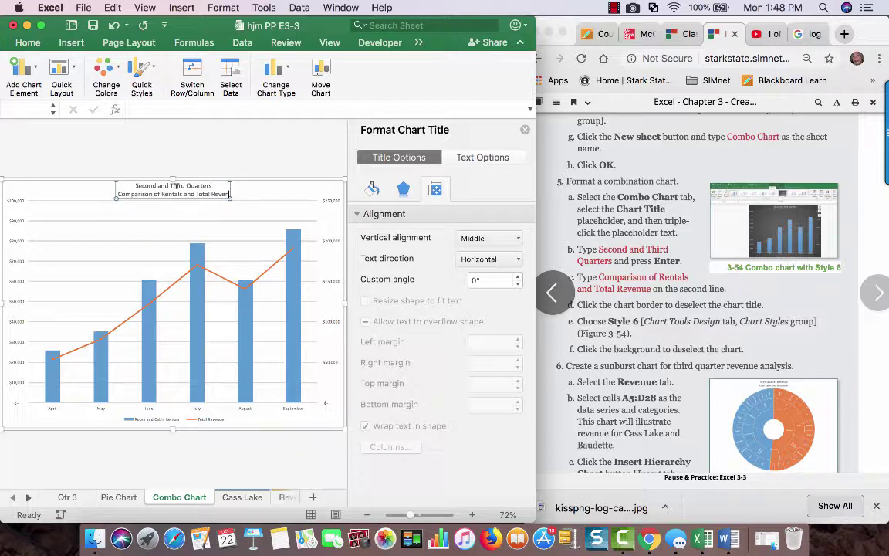
pyautogui.click(324, 194)
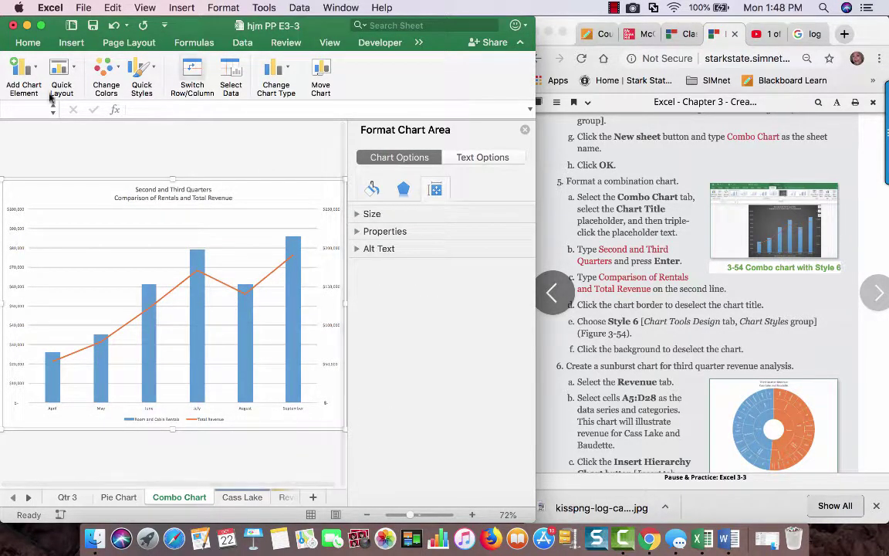
# - Close the formatting pane and apply the dark-background Style 6 to the combo chart
pyautogui.click(524, 132)
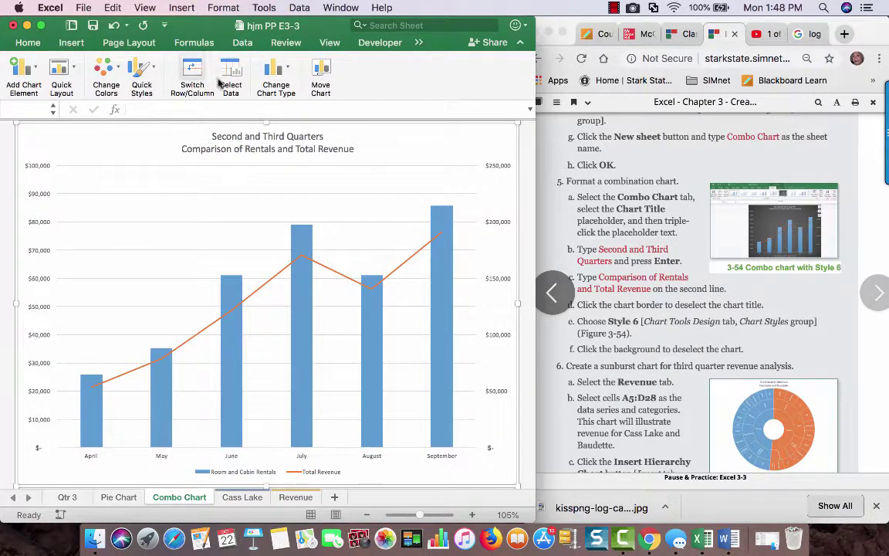
pyautogui.click(142, 73)
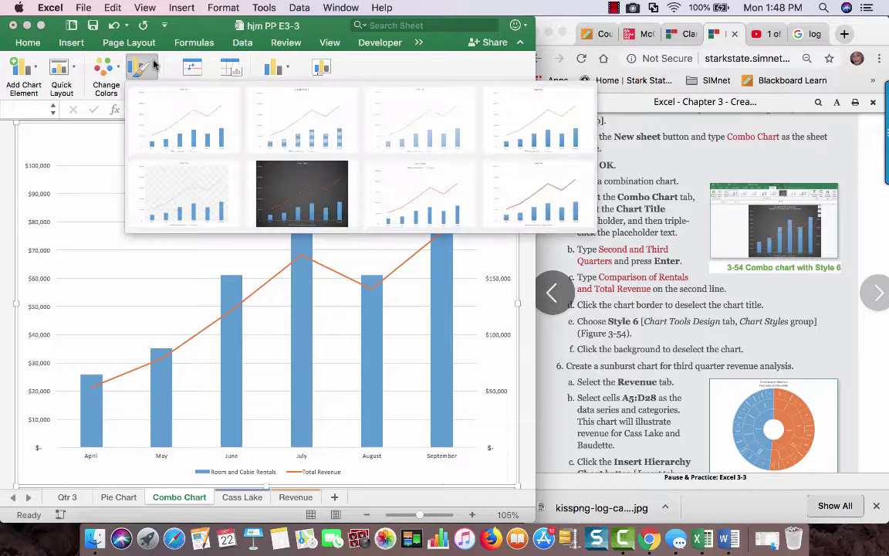
pyautogui.click(302, 191)
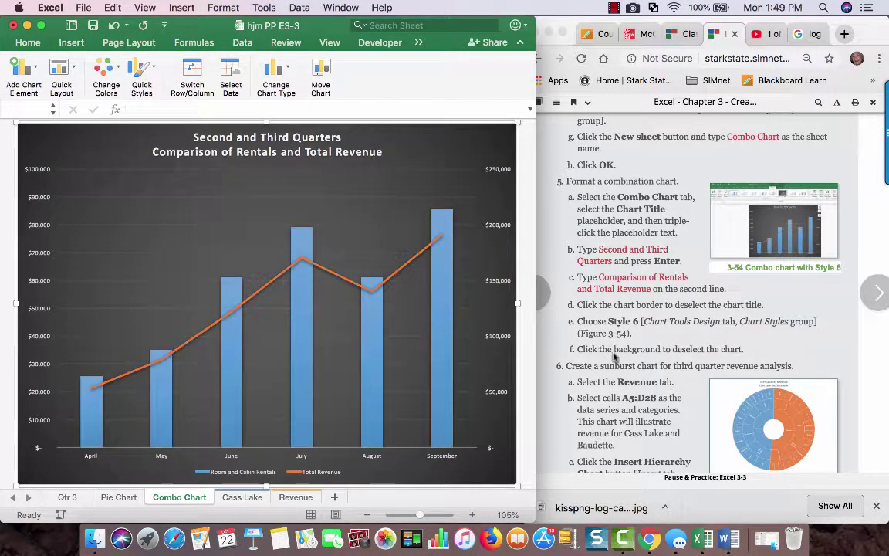
# - Read through the remaining exercise instructions covering the sunburst chart, the sparklines and their formatting
pyautogui.scroll(-1, 614, 347)
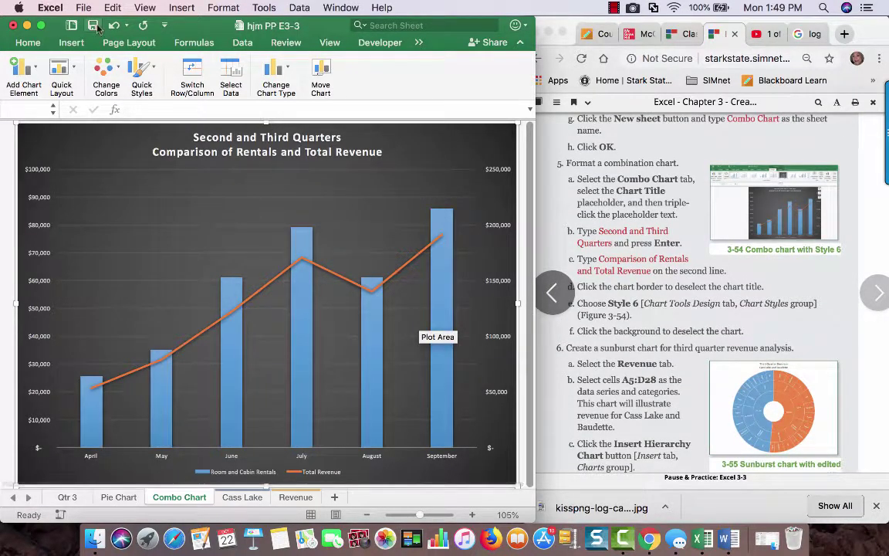
pyautogui.scroll(-10, 707, 297)
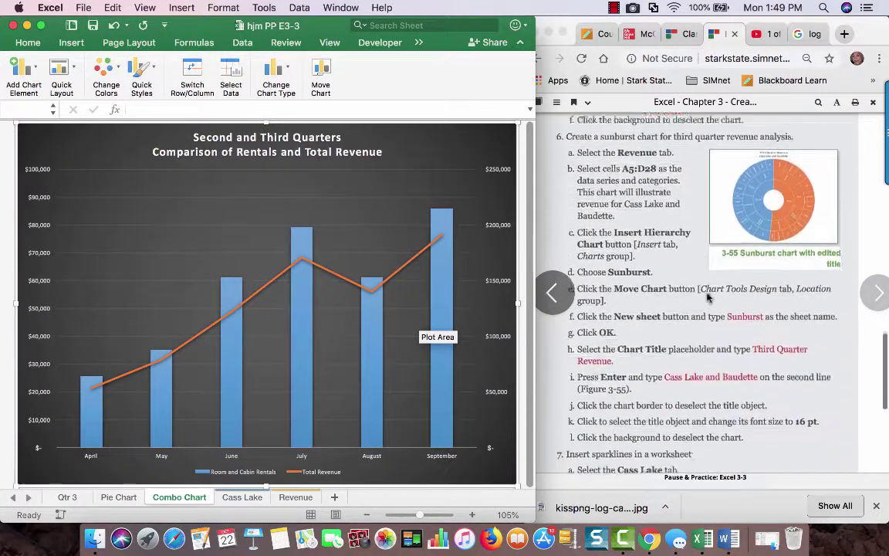
pyautogui.scroll(-3, 707, 297)
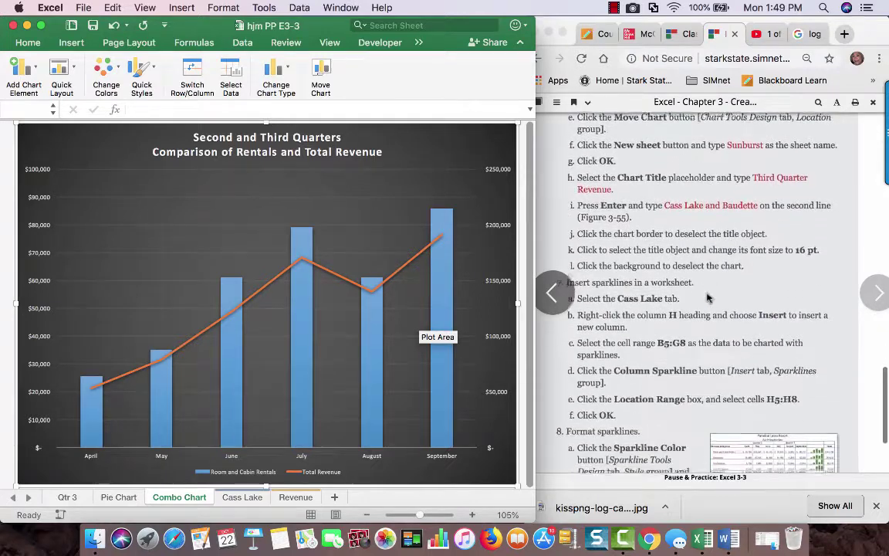
pyautogui.click(616, 8)
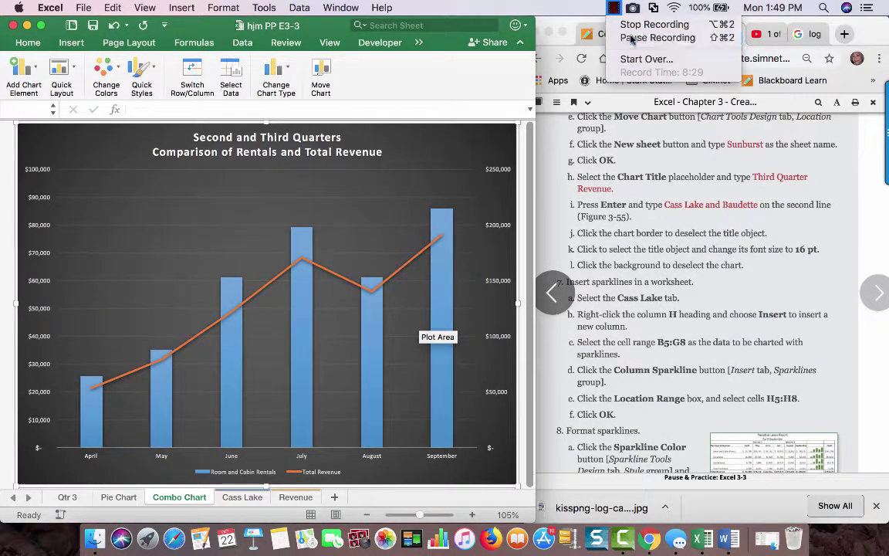
pyautogui.click(633, 36)
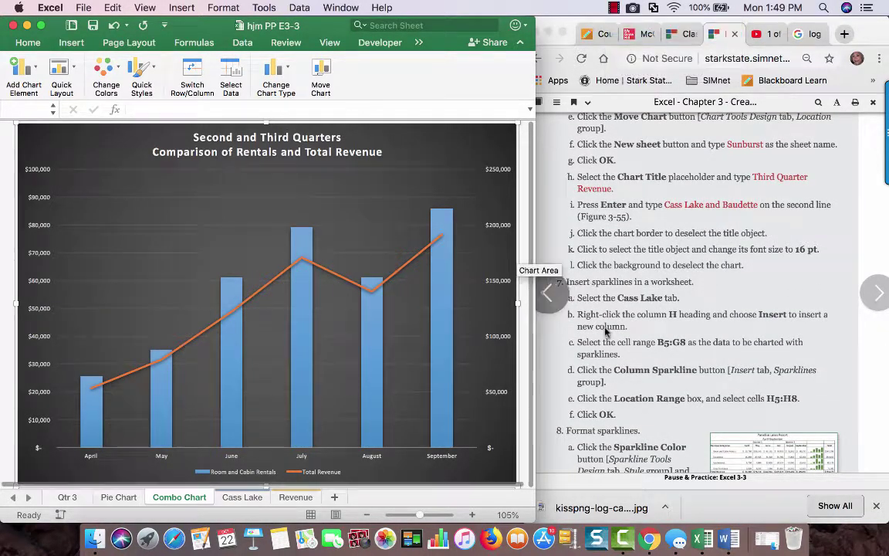
pyautogui.scroll(-5, 656, 328)
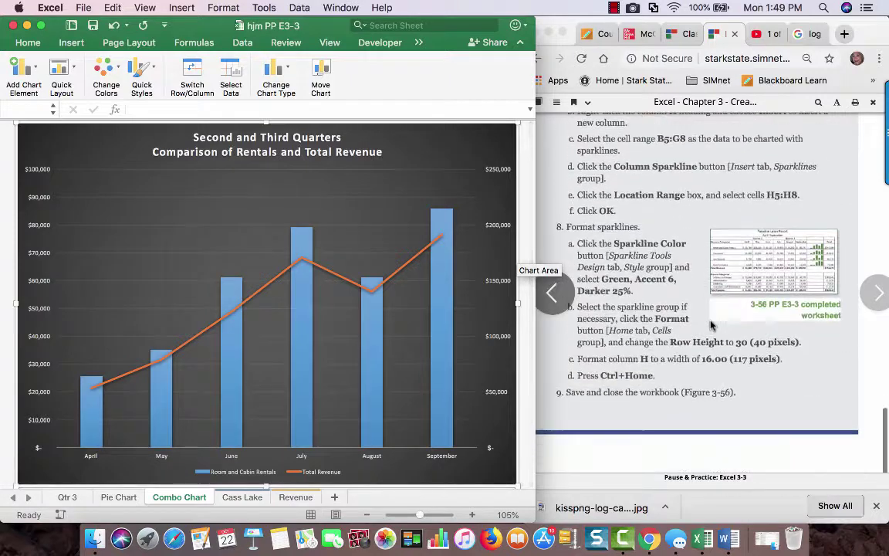
pyautogui.scroll(3, 711, 325)
pyautogui.scroll(3, 711, 325)
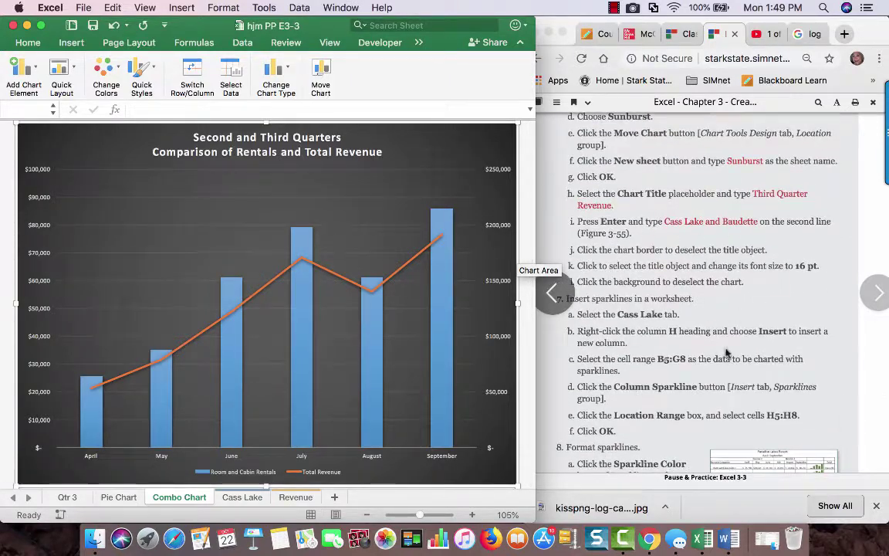
pyautogui.scroll(3, 622, 259)
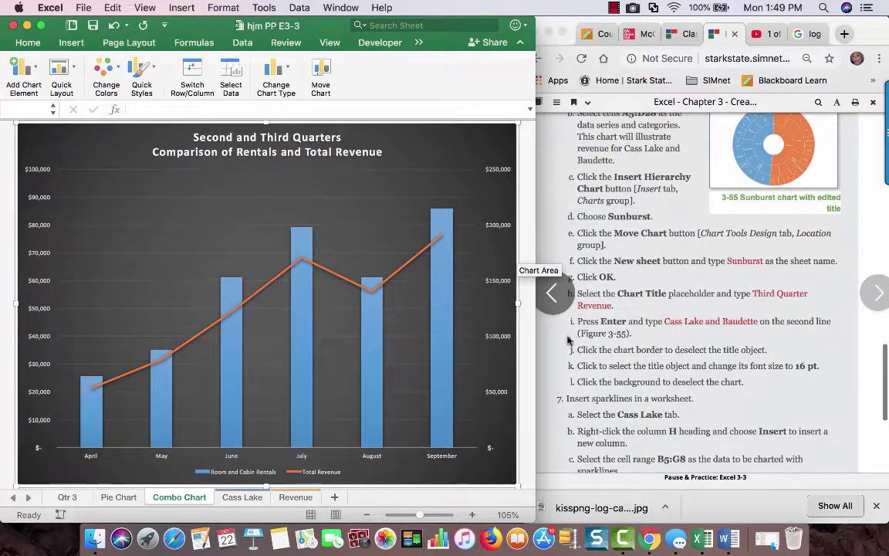
# - Check the chart types available for the combo chart, looking for a sunburst type, without changing the chart
pyautogui.click(40, 26)
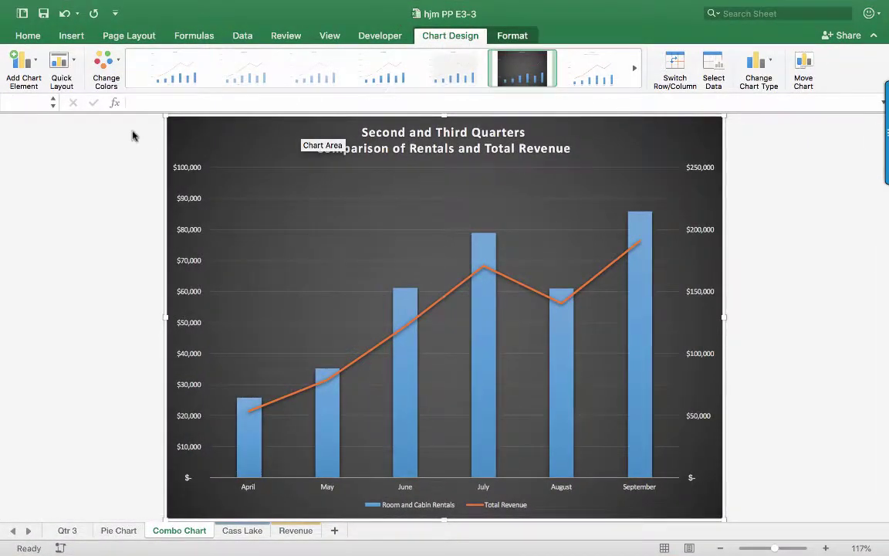
pyautogui.click(773, 62)
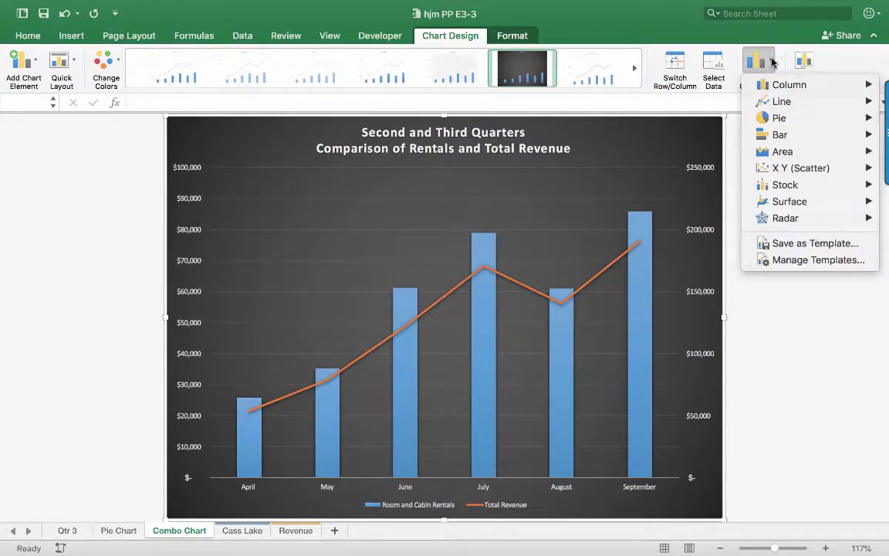
pyautogui.moveTo(807, 219)
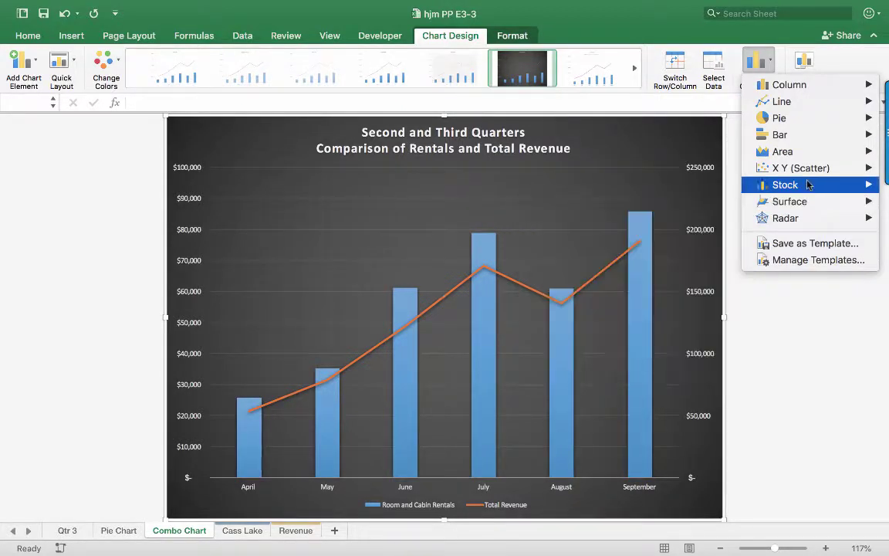
pyautogui.moveTo(804, 149)
pyautogui.moveTo(801, 104)
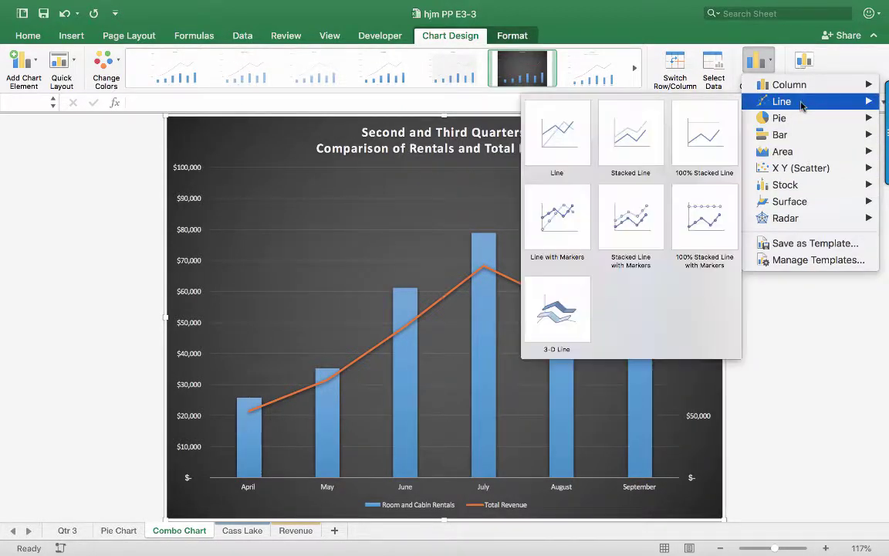
pyautogui.moveTo(801, 121)
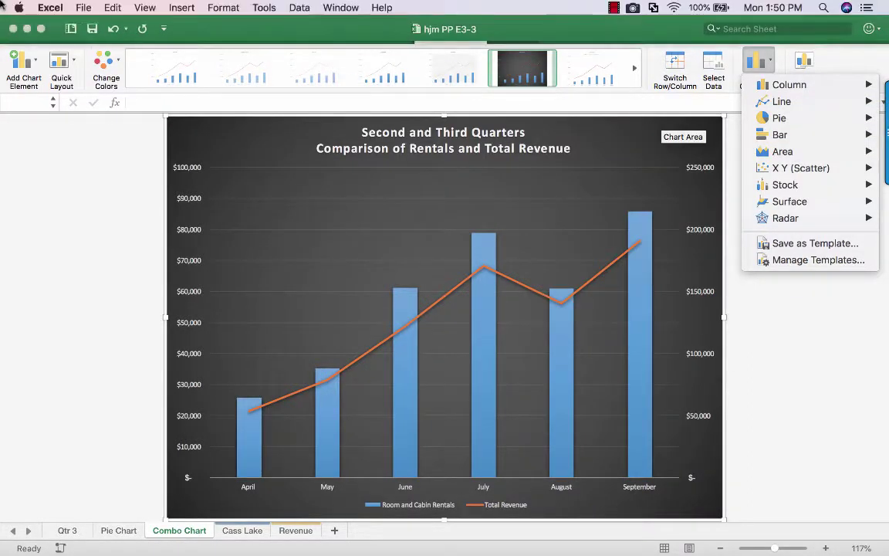
pyautogui.click(42, 28)
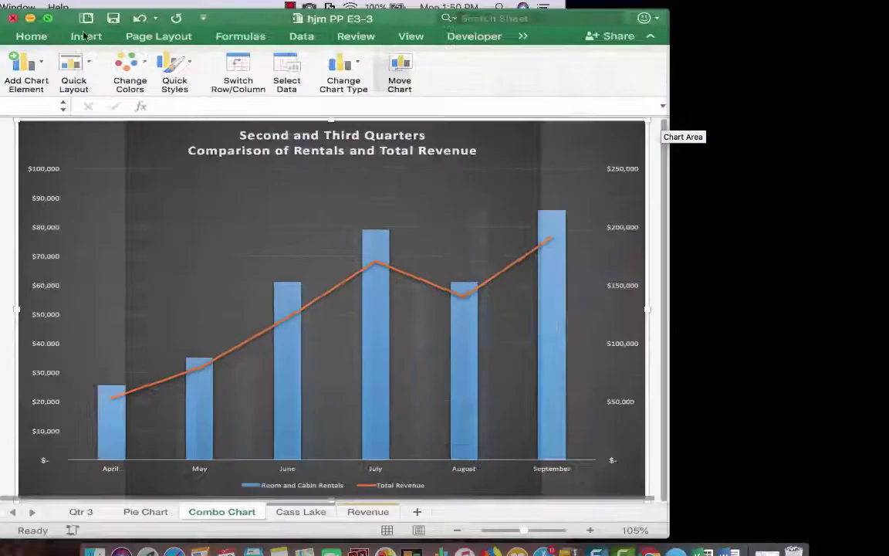
# - Insert a new blank column before the Total column H on the Cass Lake sheet
pyautogui.scroll(-5, 704, 331)
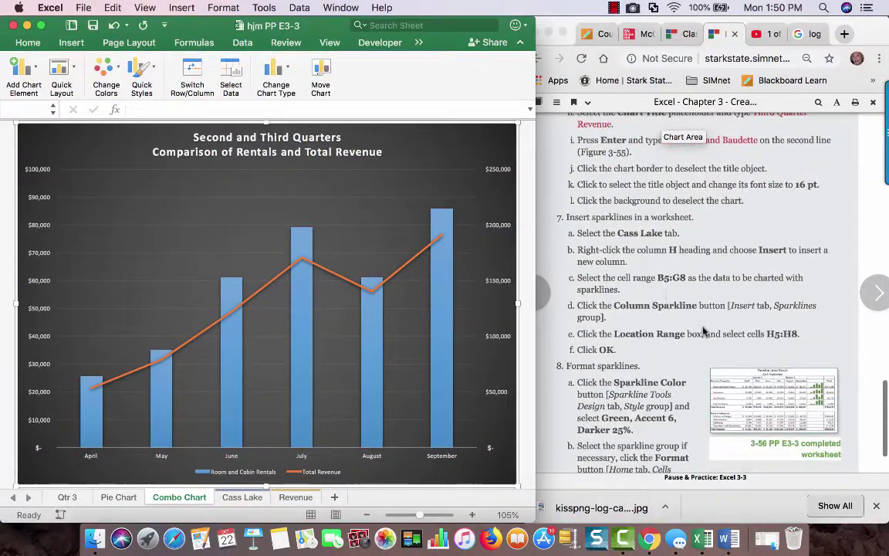
pyautogui.click(234, 498)
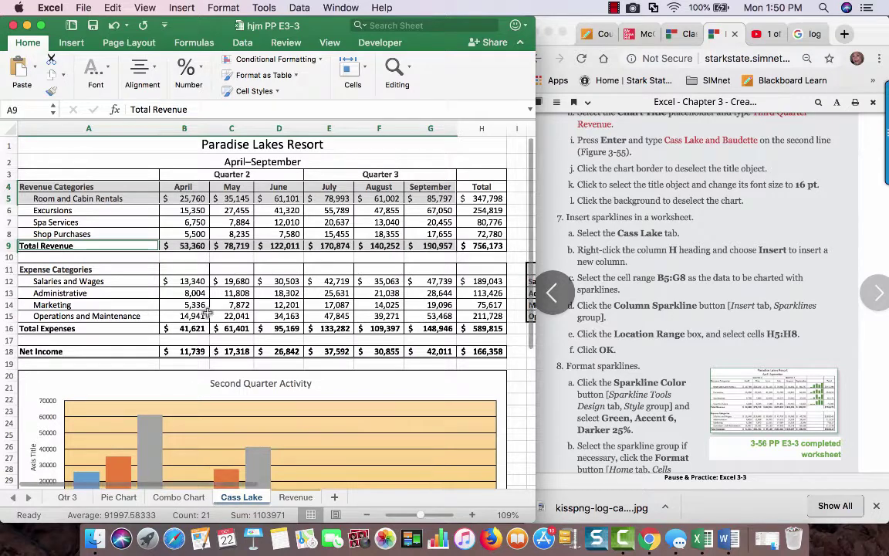
pyautogui.click(488, 126)
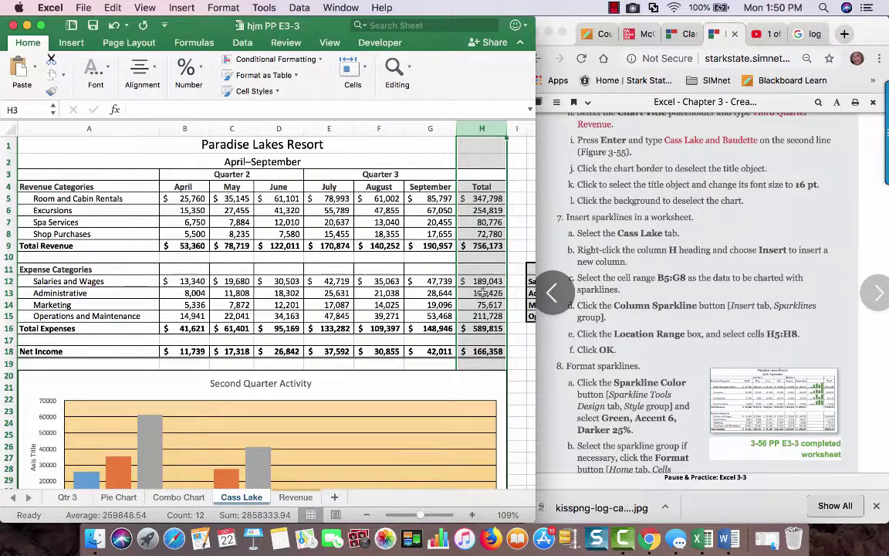
pyautogui.rightClick(486, 125)
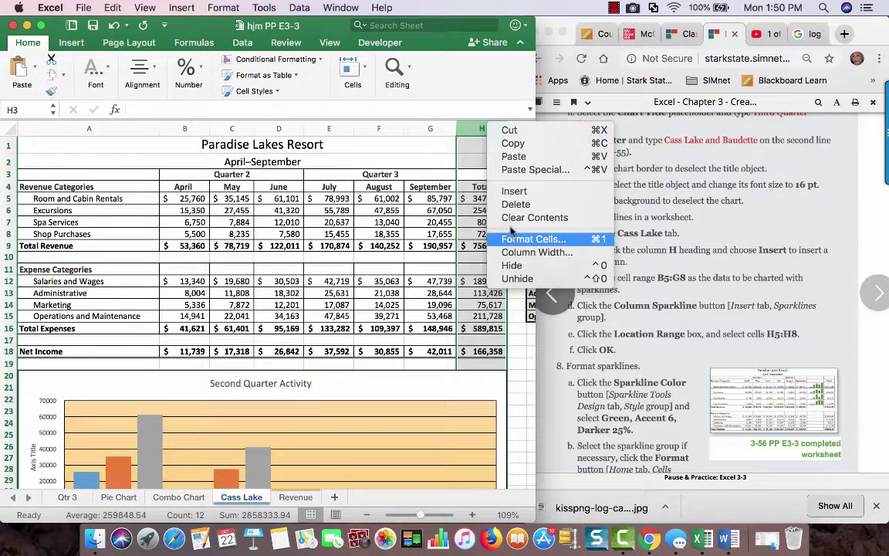
pyautogui.click(519, 195)
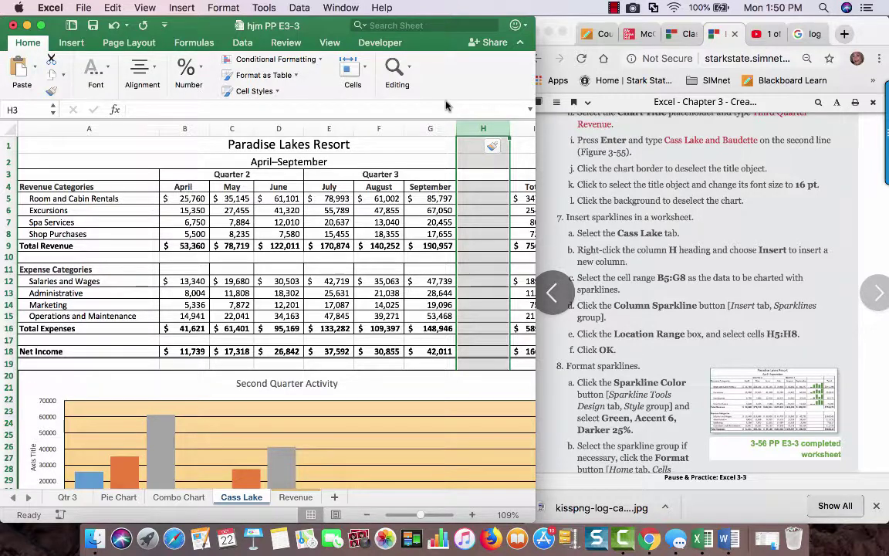
pyautogui.click(613, 7)
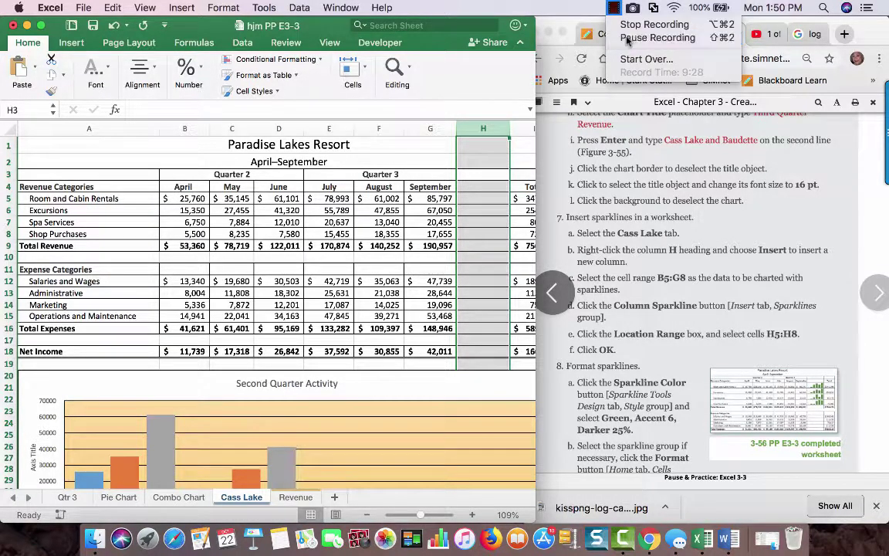
pyautogui.click(627, 38)
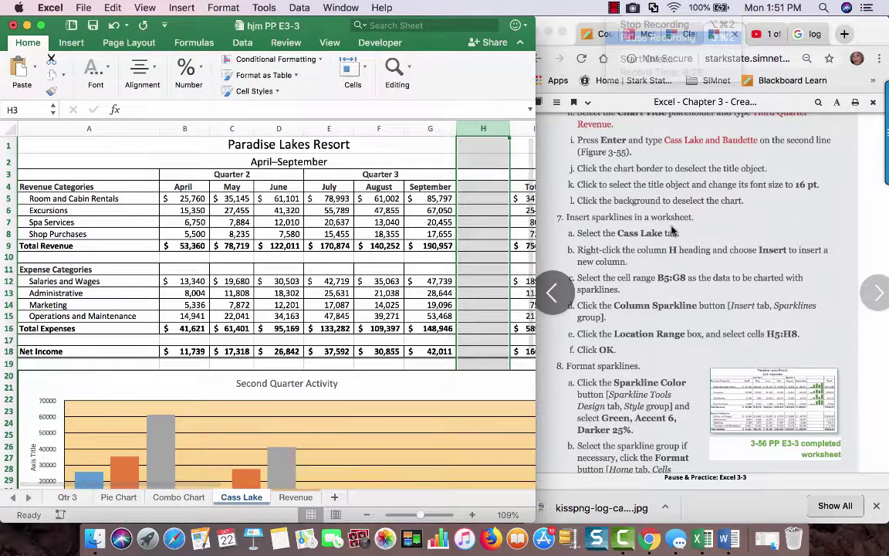
# - Insert column sparklines for the data range B5:G8, placing them in cells H5:H8
pyautogui.scroll(-5, 671, 230)
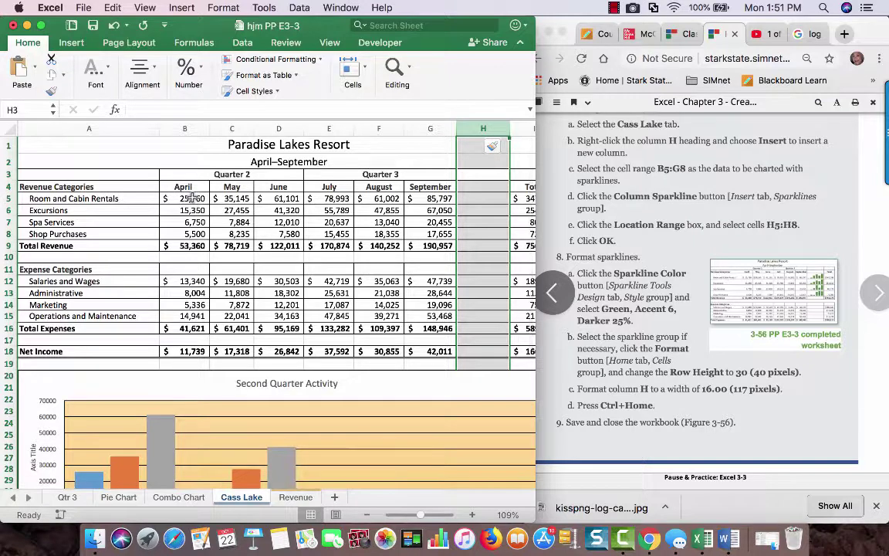
pyautogui.moveTo(192, 198); pyautogui.dragTo(432, 231)
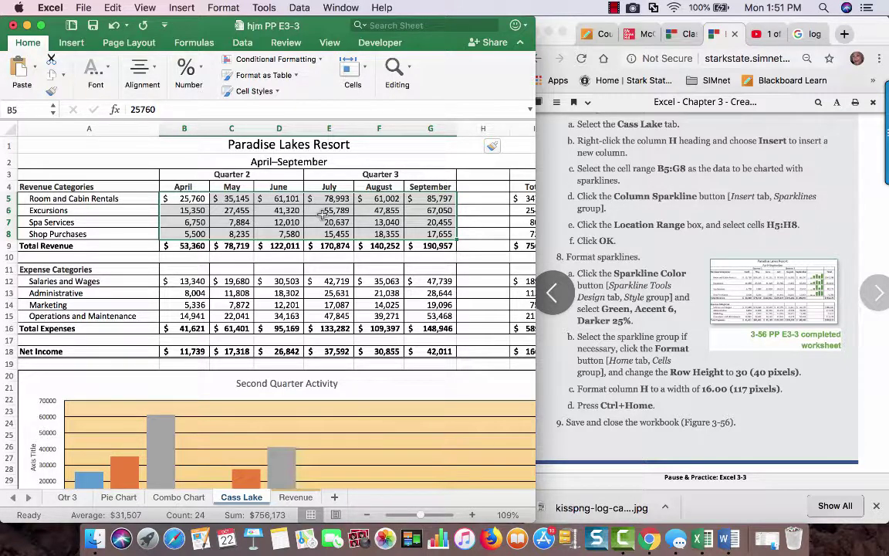
pyautogui.click(42, 27)
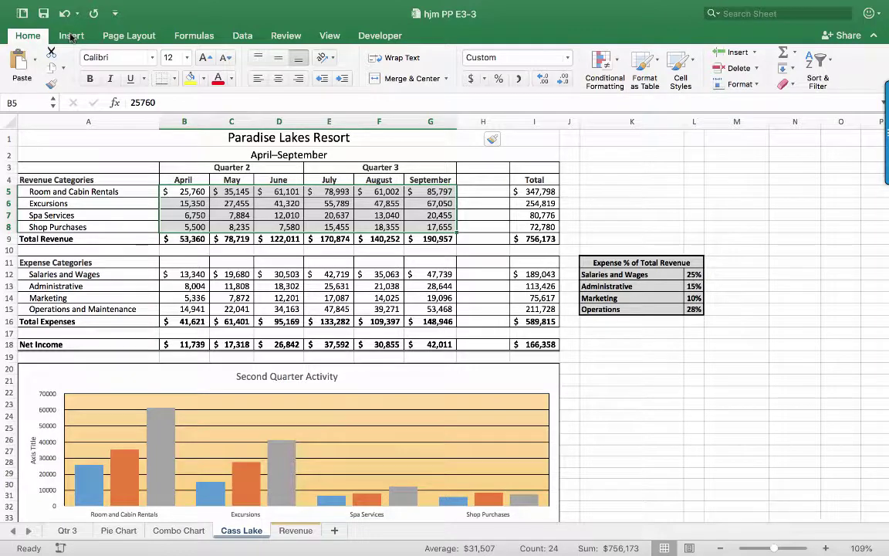
pyautogui.click(70, 36)
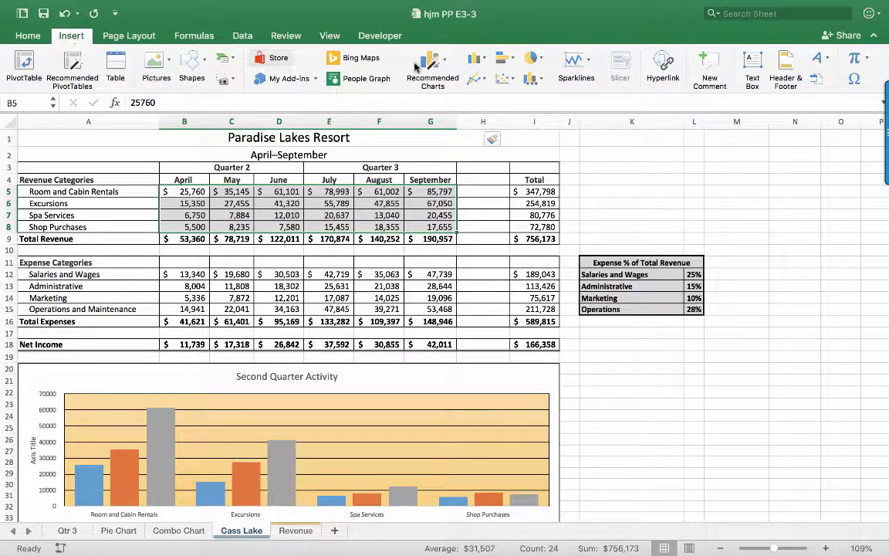
pyautogui.click(574, 61)
pyautogui.moveTo(25, 2)
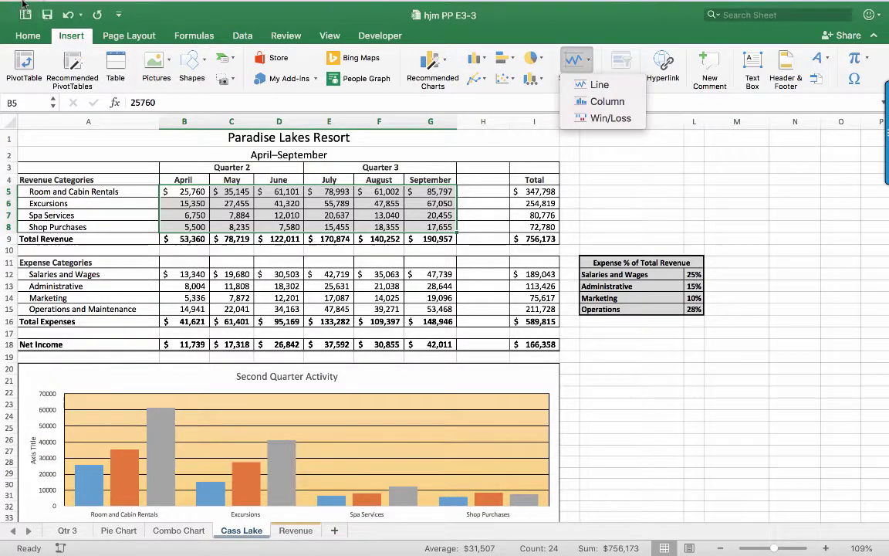
pyautogui.click(40, 31)
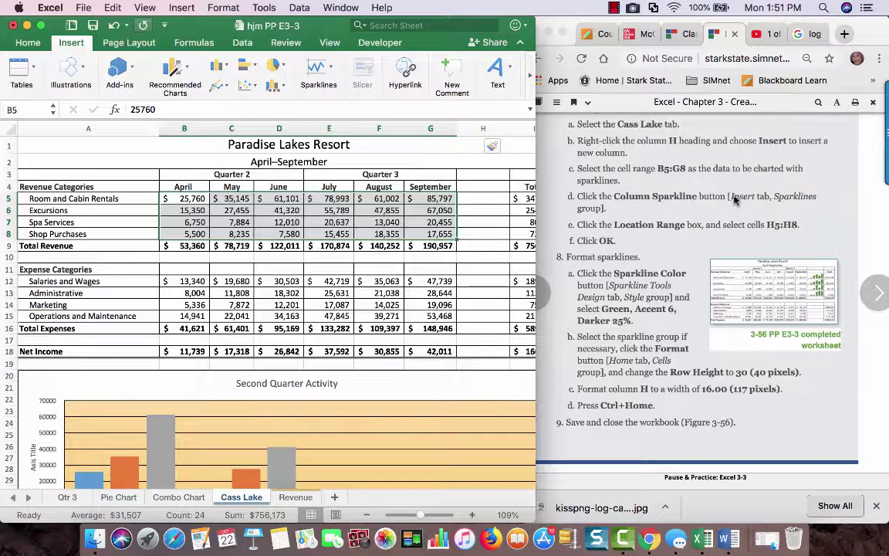
pyautogui.click(41, 26)
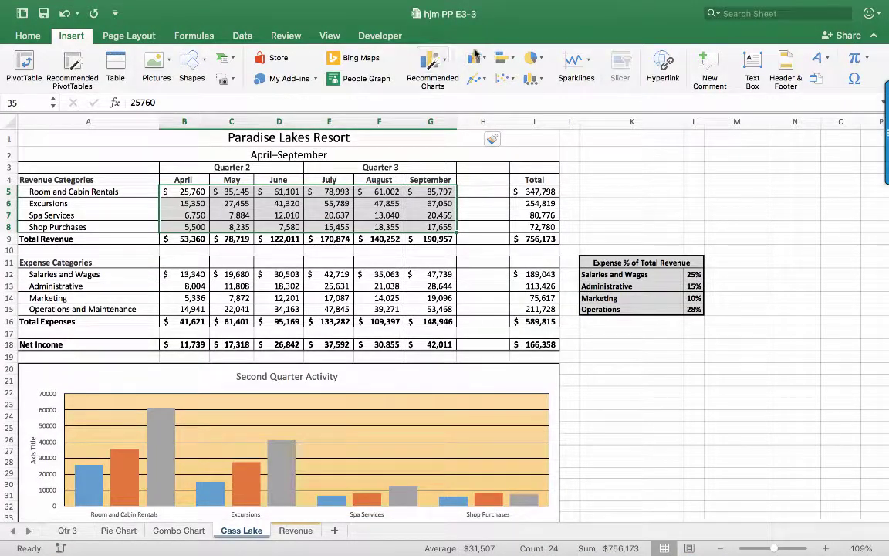
pyautogui.click(591, 60)
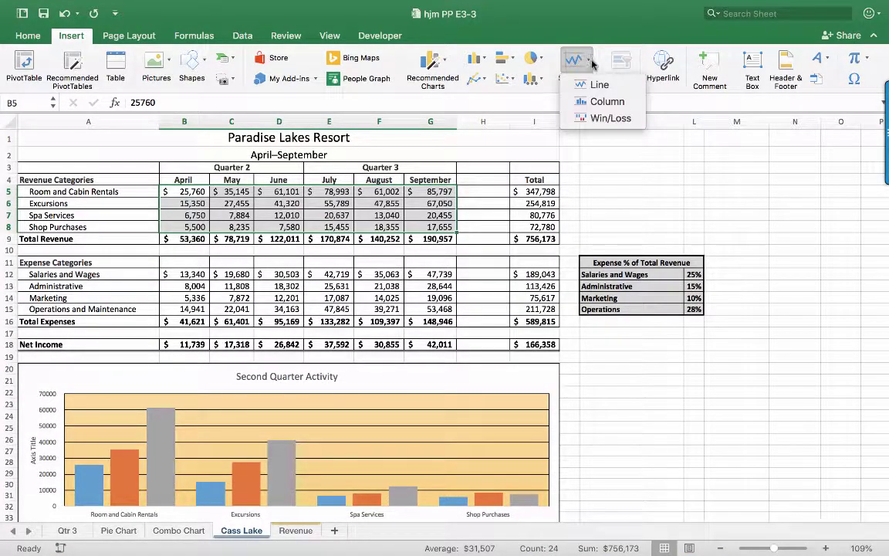
pyautogui.click(603, 101)
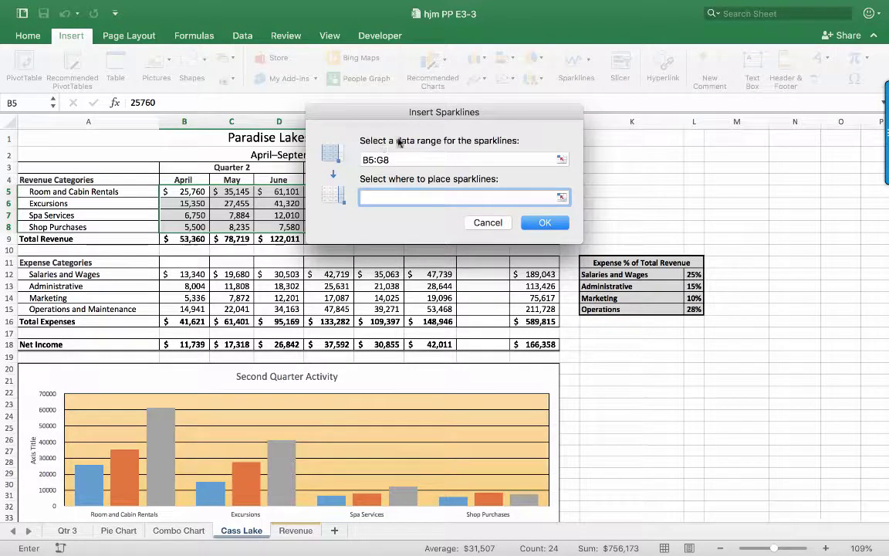
pyautogui.moveTo(399, 142); pyautogui.dragTo(427, 319)
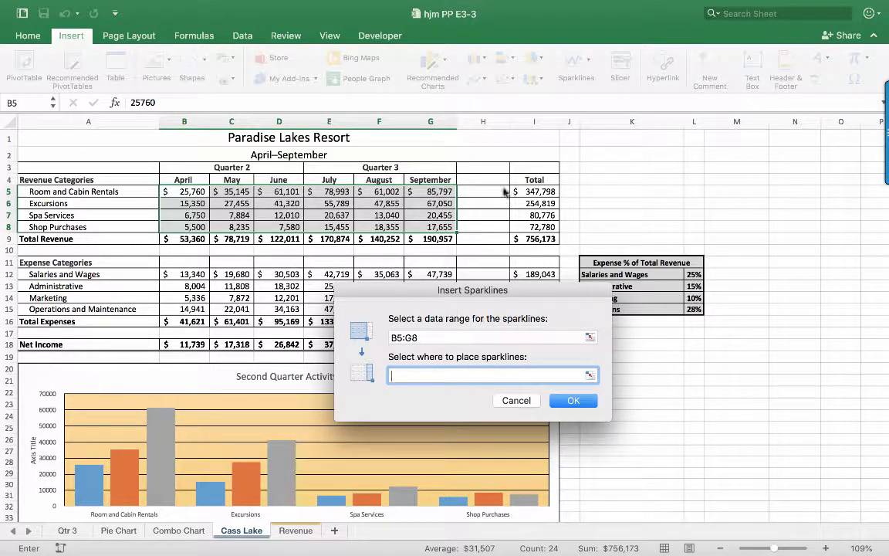
pyautogui.moveTo(492, 191); pyautogui.dragTo(489, 229)
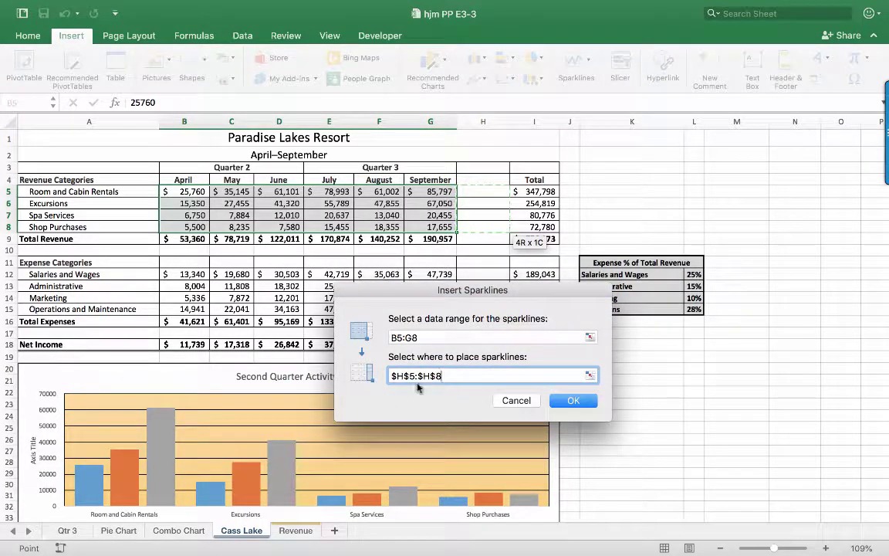
pyautogui.click(572, 400)
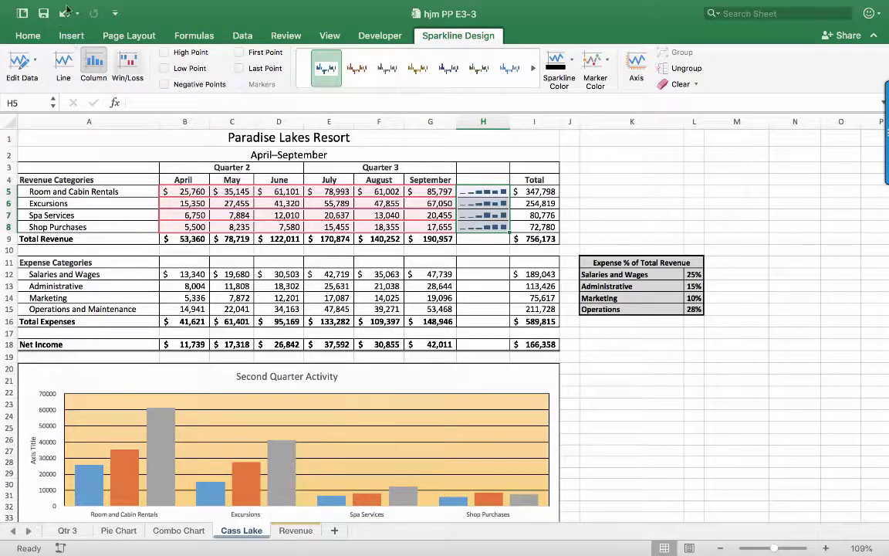
# - Set the color of the sparklines in H5:H8 to Green, Accent 6, Darker 25%
pyautogui.click(38, 25)
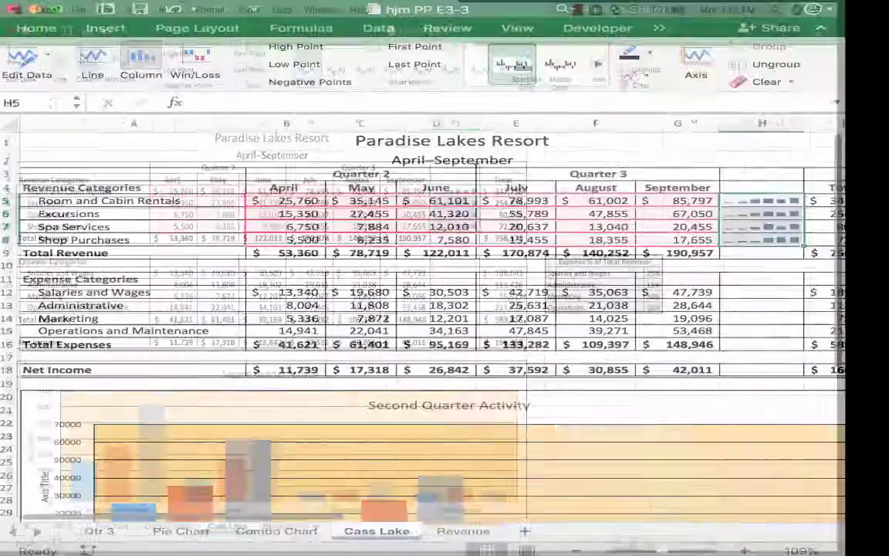
pyautogui.scroll(-1, 645, 289)
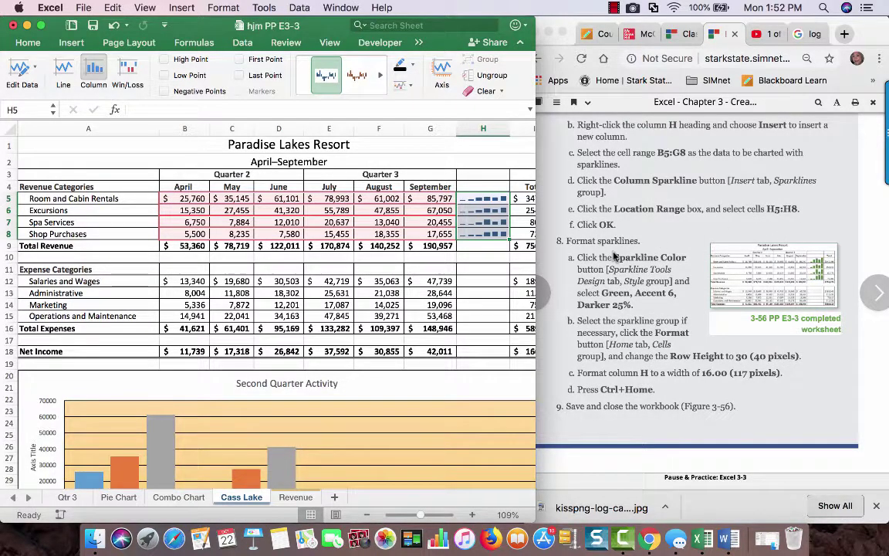
pyautogui.scroll(-2, 615, 257)
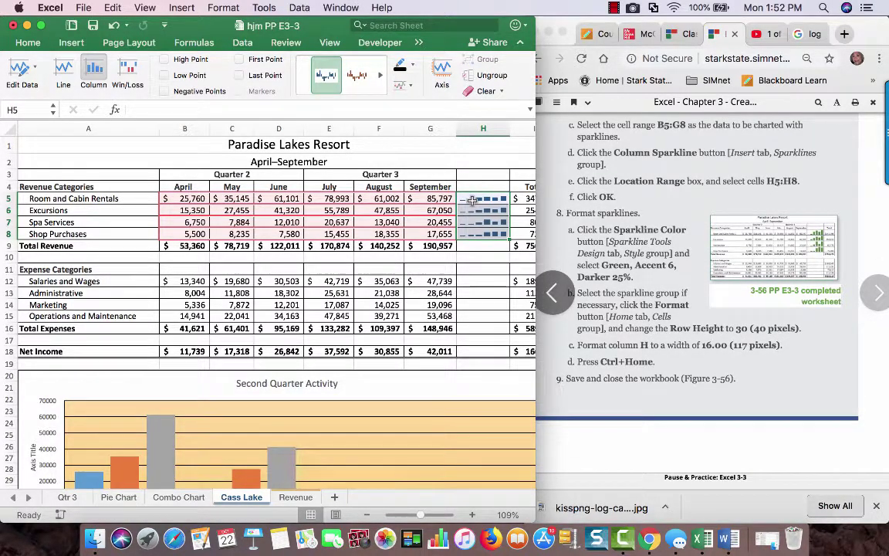
pyautogui.click(473, 200)
pyautogui.moveTo(473, 200); pyautogui.dragTo(479, 233)
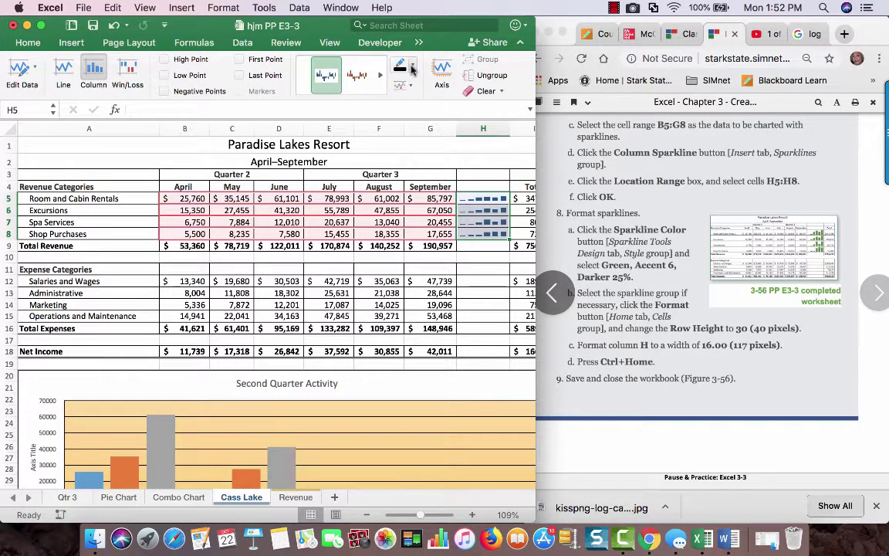
pyautogui.click(412, 68)
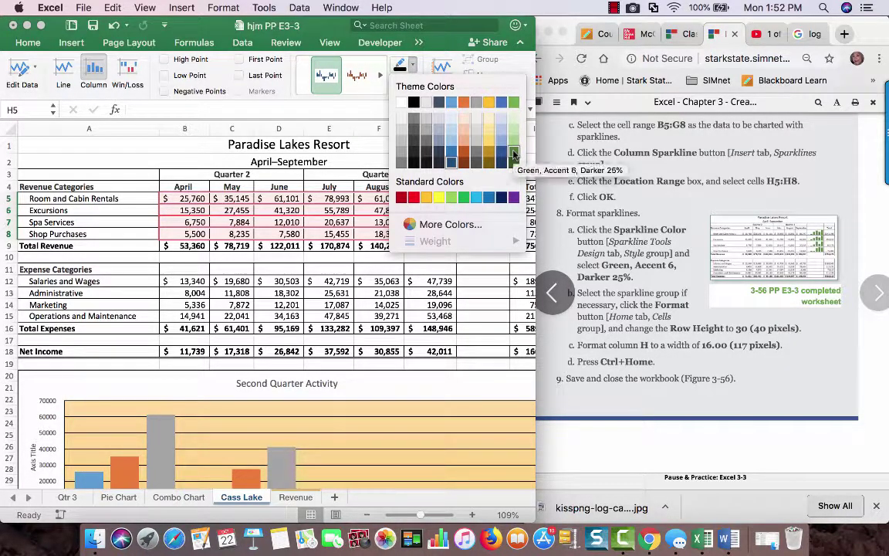
pyautogui.click(513, 154)
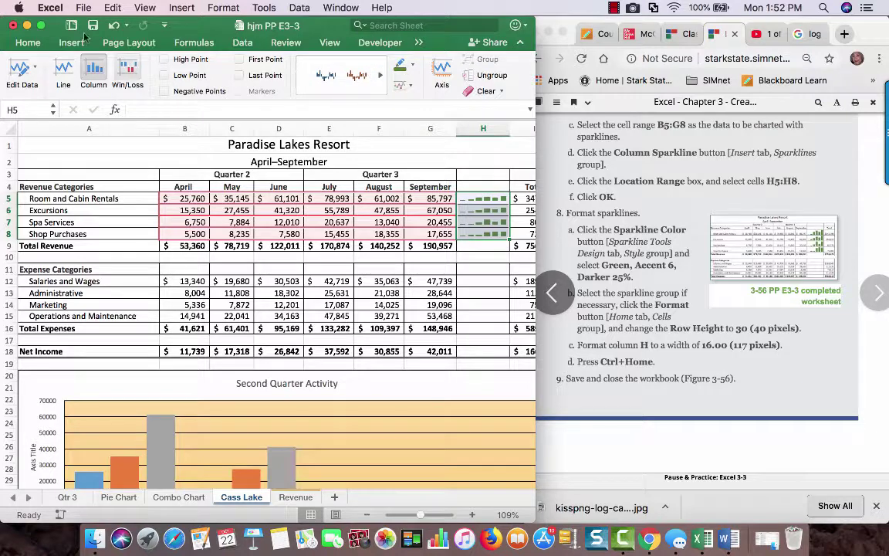
# - Set the row height of the sparkline rows 5 to 8 to 40
pyautogui.click(28, 43)
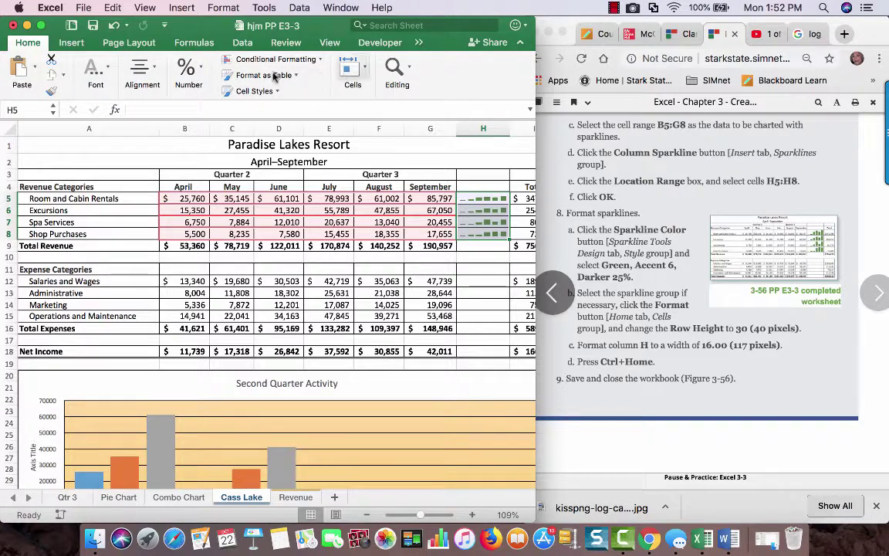
pyautogui.click(351, 71)
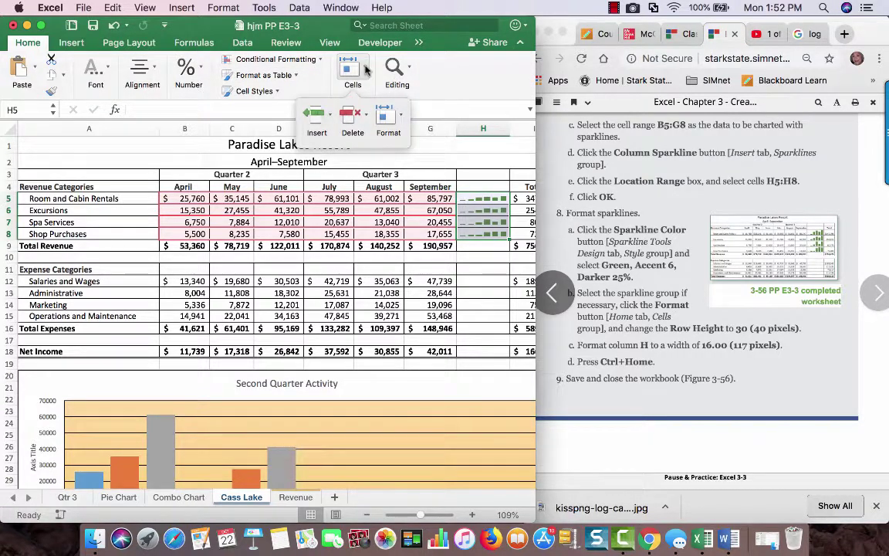
pyautogui.click(351, 71)
pyautogui.click(368, 69)
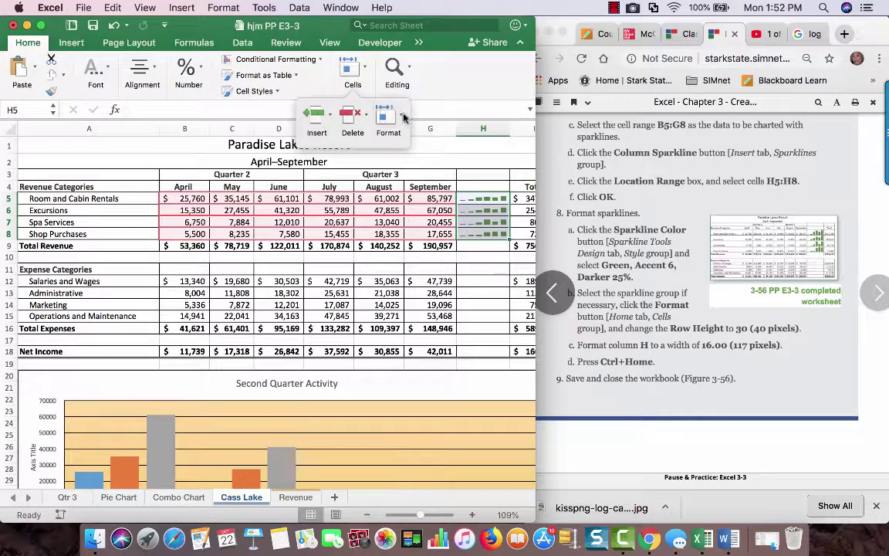
pyautogui.click(400, 114)
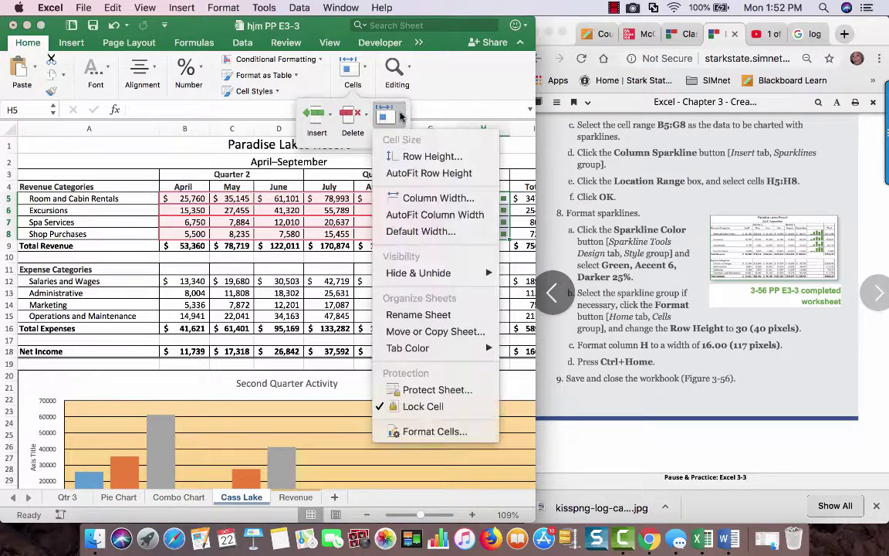
pyautogui.click(413, 156)
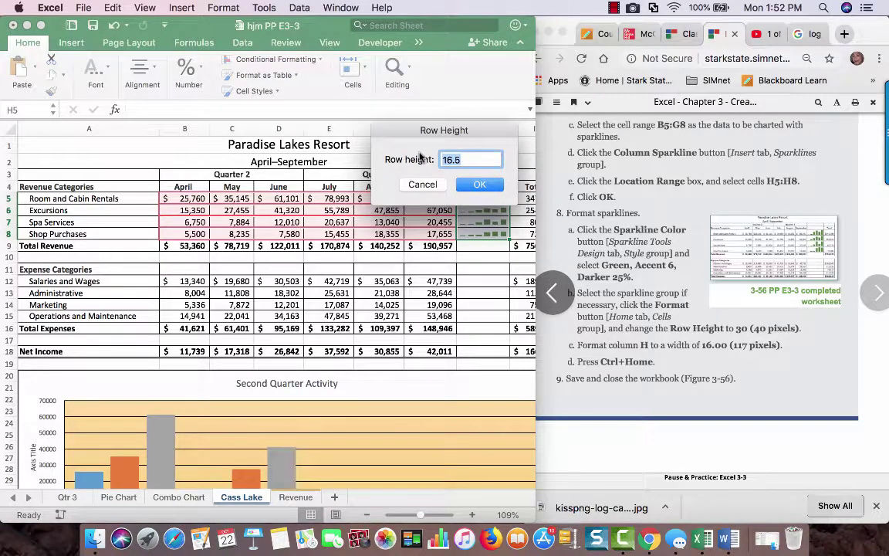
pyautogui.write('4')
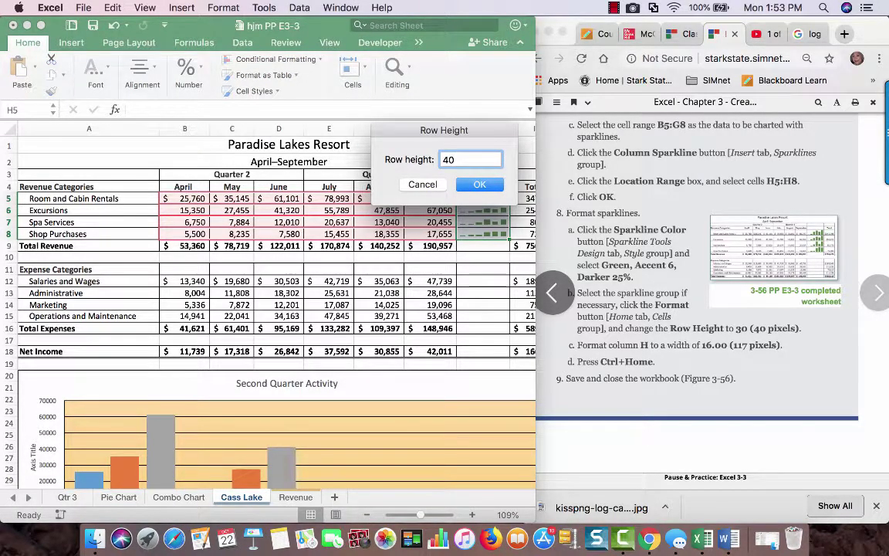
pyautogui.write('0')
pyautogui.press('Return')
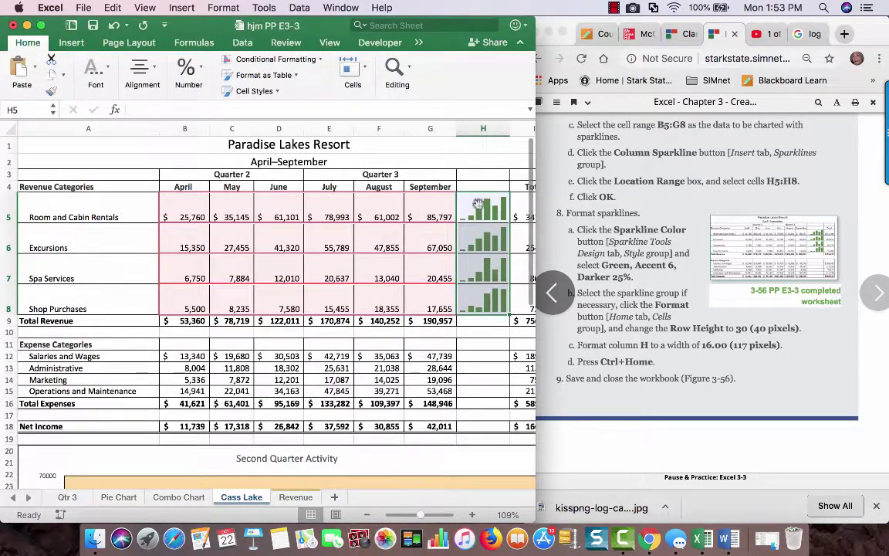
# - Set the width of column H, which holds the sparklines on the Cass Lake sheet, to 16
pyautogui.click(495, 131)
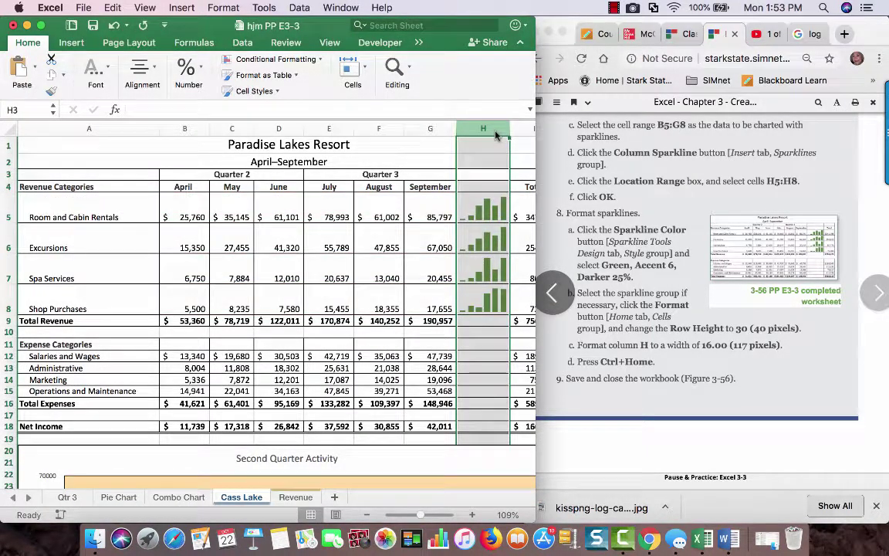
pyautogui.click(362, 69)
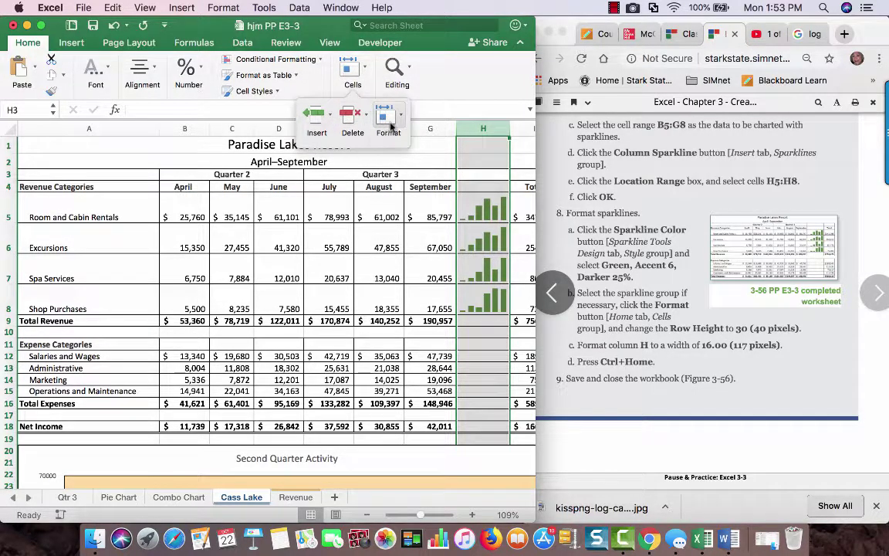
pyautogui.click(390, 118)
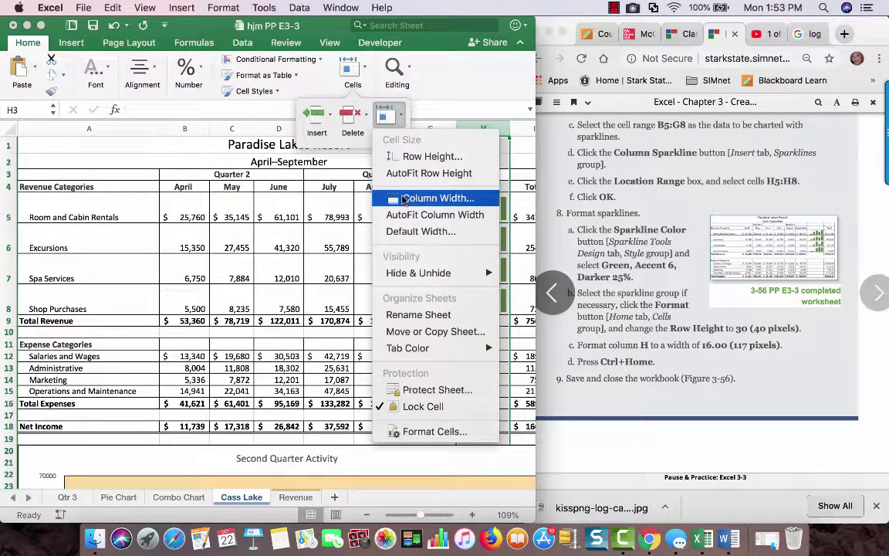
pyautogui.click(404, 199)
pyautogui.write('1')
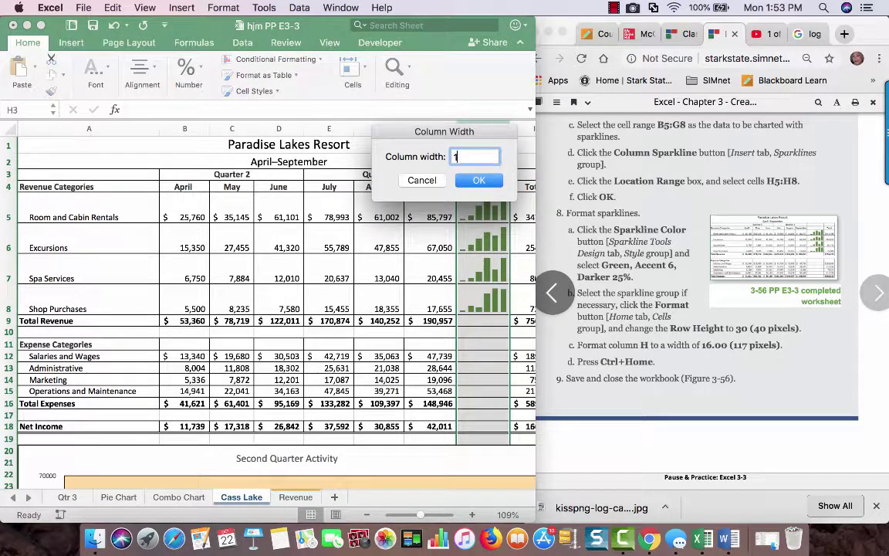
pyautogui.write('6')
pyautogui.click(477, 181)
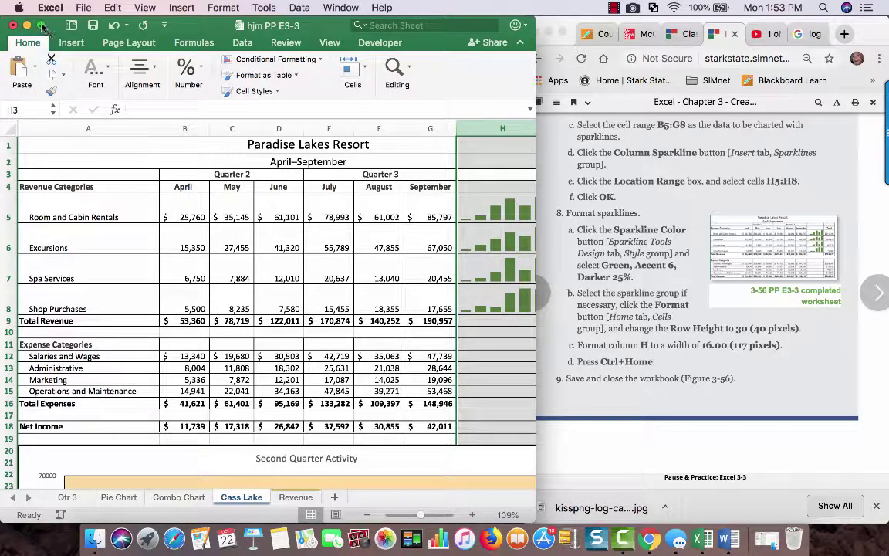
# - Expand the workbook to full screen and select empty cell M5 to review the Cass Lake sheet with its sparklines
pyautogui.press('ctrl+super+f')
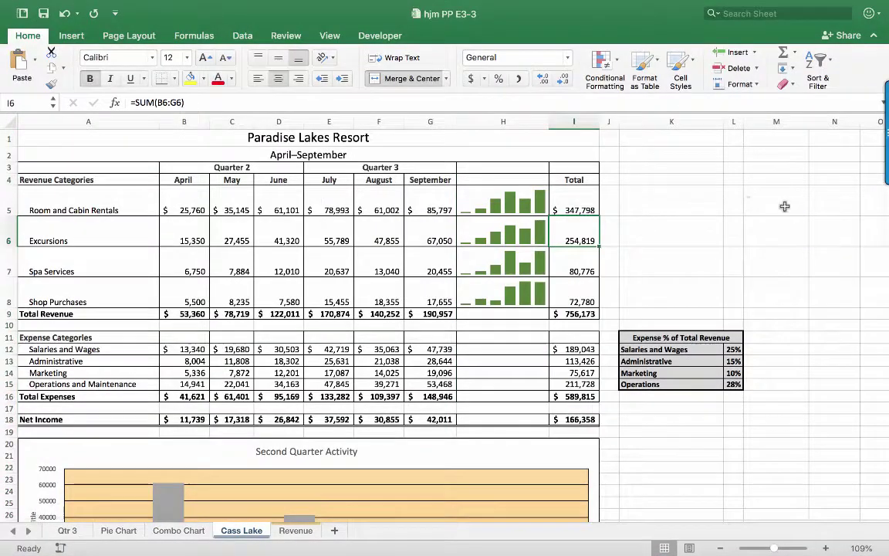
pyautogui.click(780, 202)
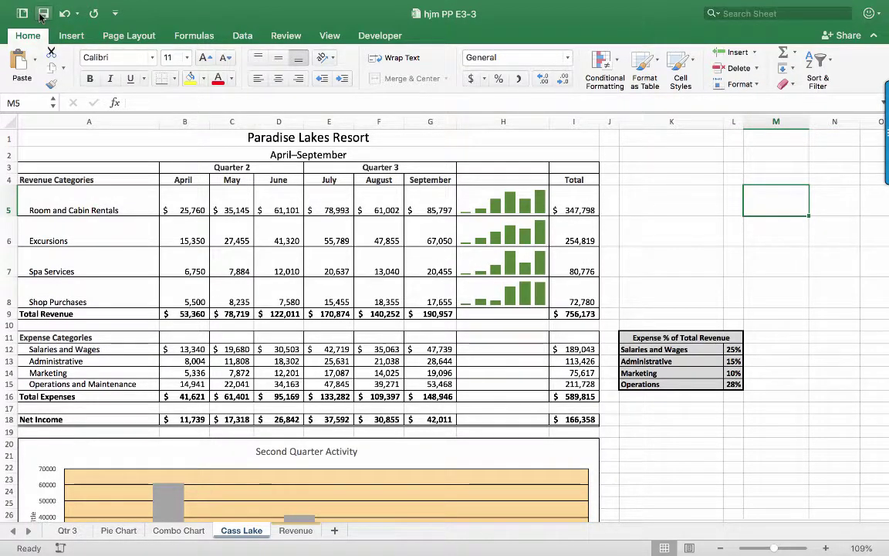
pyautogui.moveTo(397, 3)
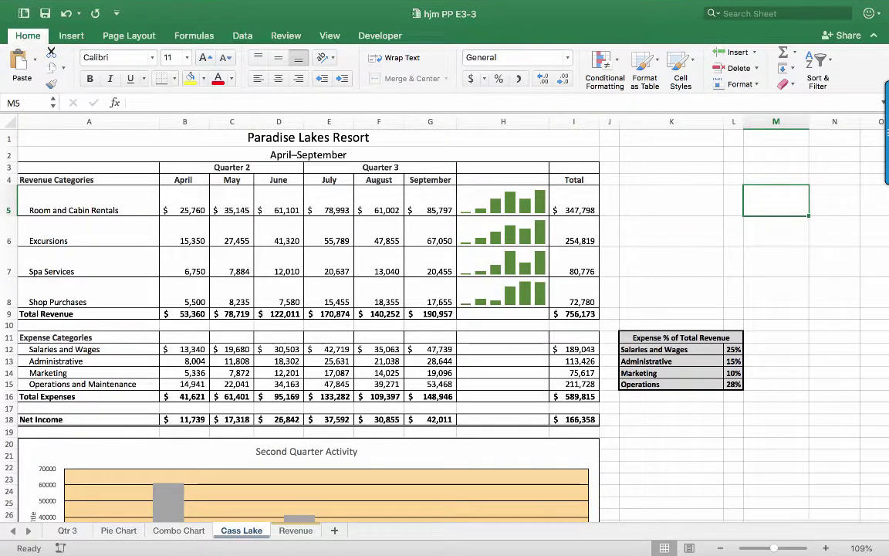
# - Switch to the Combo Chart sheet, select the Total Revenue line and display the chart's design options
pyautogui.click(178, 530)
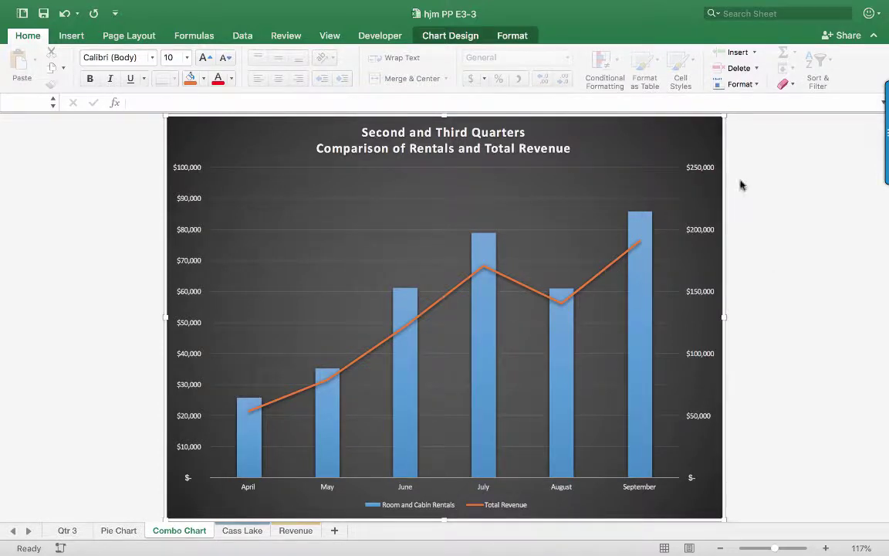
pyautogui.click(603, 276)
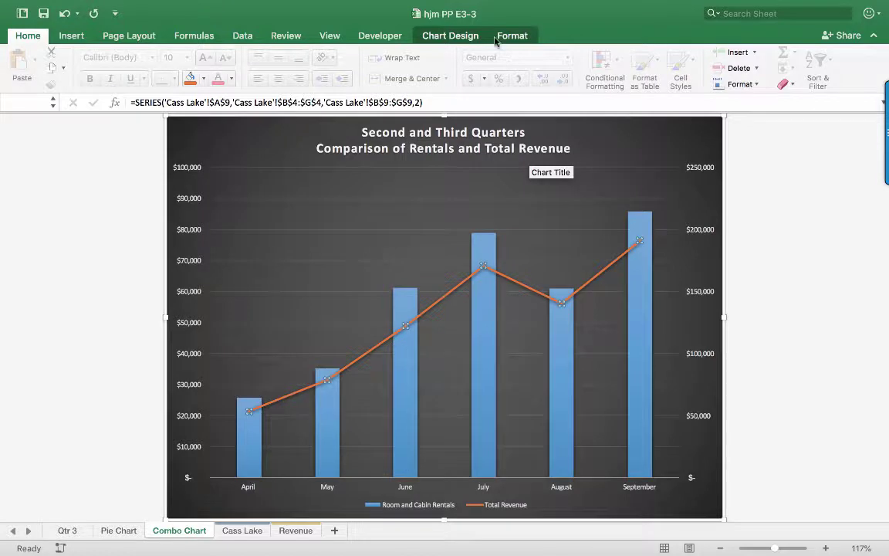
pyautogui.click(450, 35)
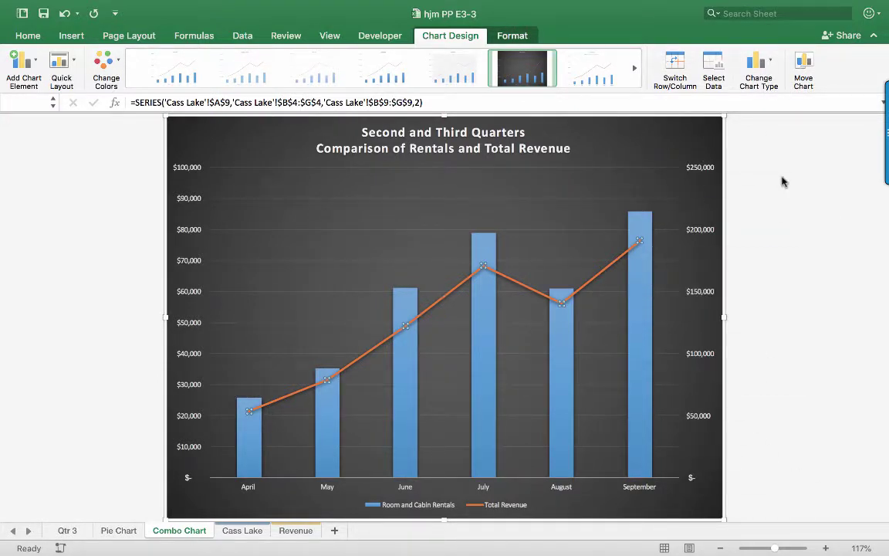
pyautogui.moveTo(66, 5)
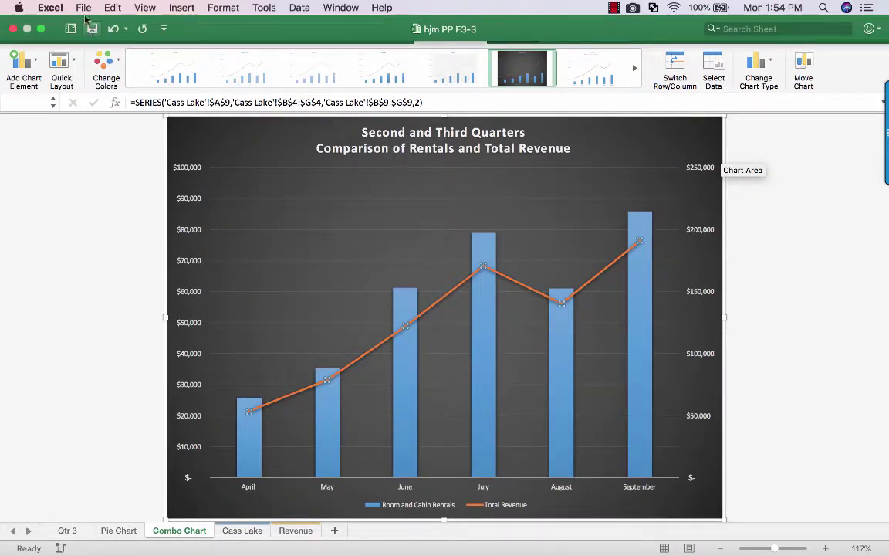
pyautogui.click(614, 8)
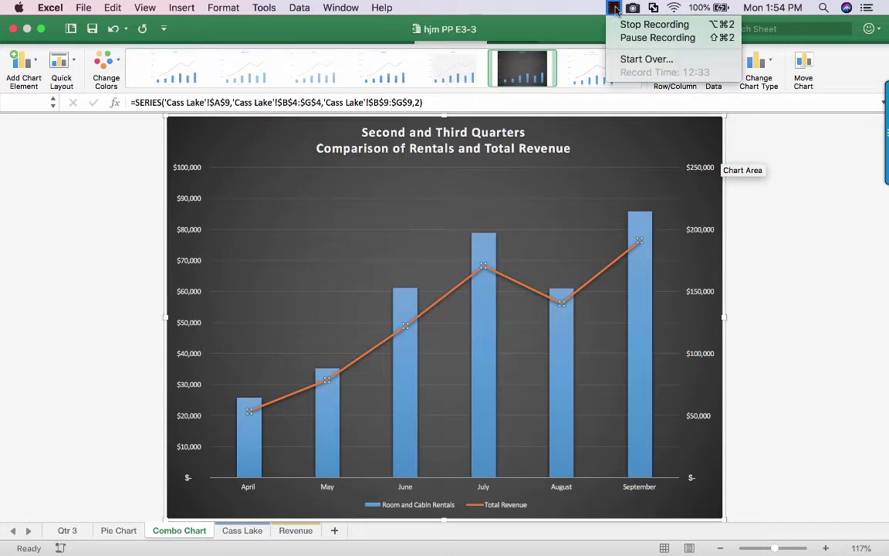